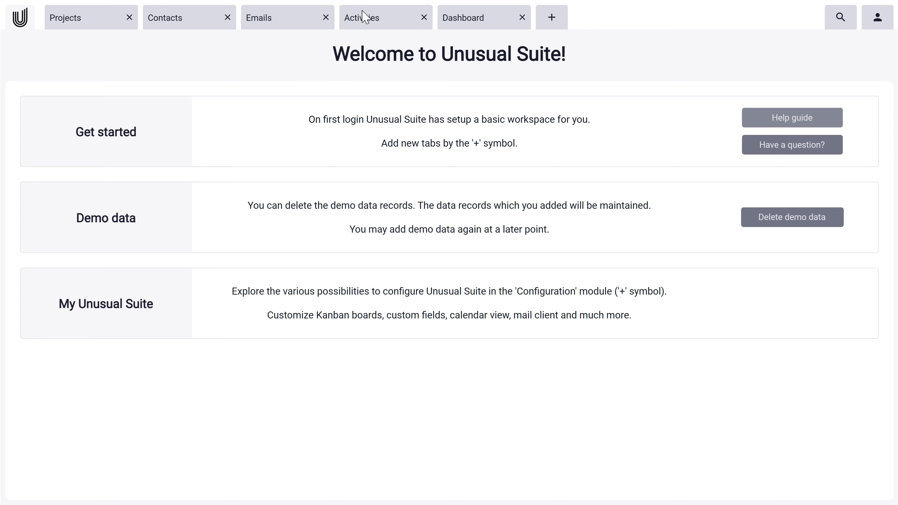
Open the Projects list and scroll through every record, then back up to Workshop Project at the top.
{"action": "left_click", "coordinate": [99, 24]}
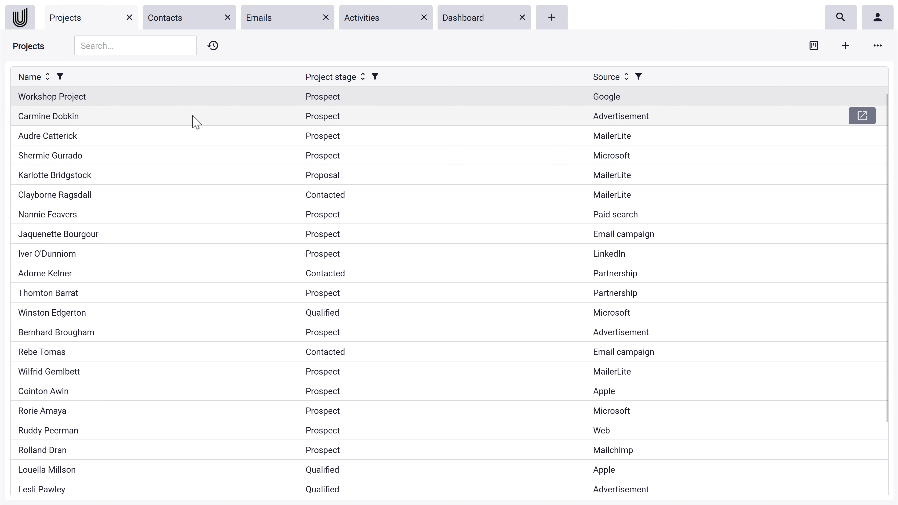
{"action": "scroll", "coordinate": [189, 252], "scroll_direction": "down", "scroll_amount": 1}
{"action": "scroll", "coordinate": [191, 253], "scroll_direction": "down", "scroll_amount": 1}
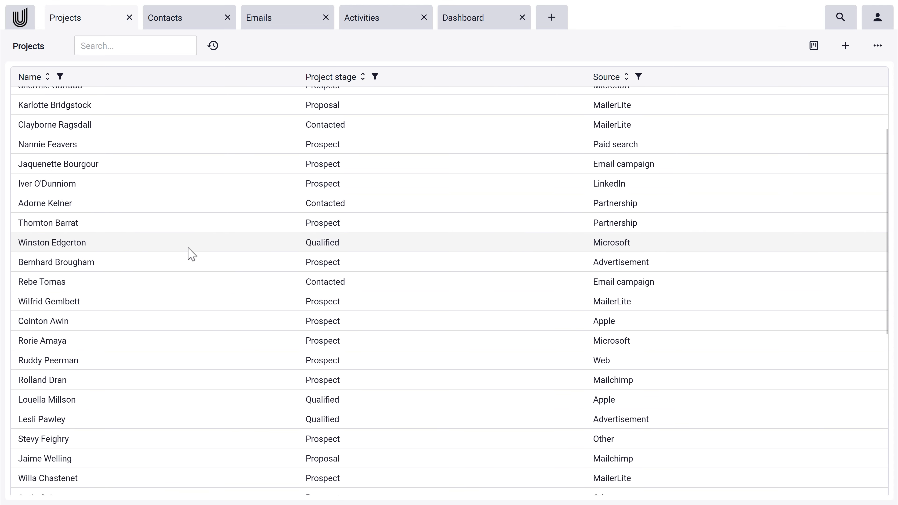
{"action": "scroll", "coordinate": [191, 253], "scroll_direction": "down", "scroll_amount": 7}
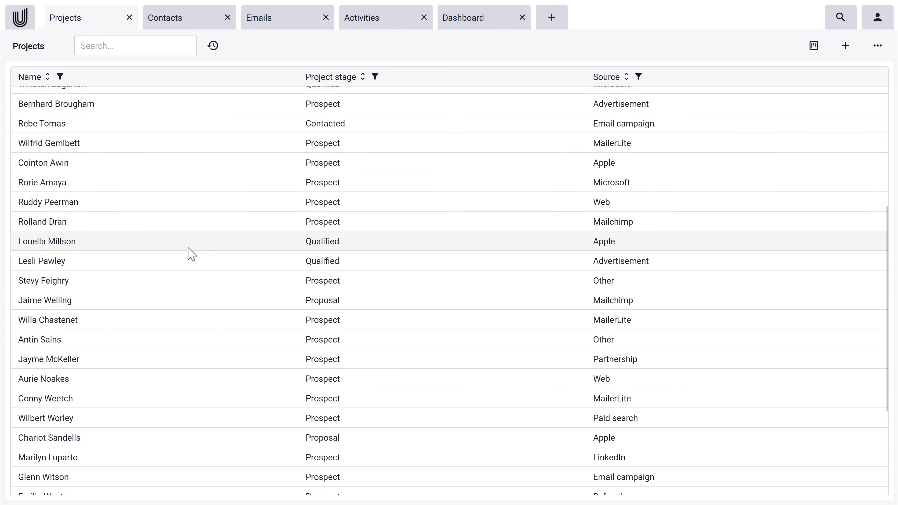
{"action": "scroll", "coordinate": [191, 253], "scroll_direction": "down", "scroll_amount": 2}
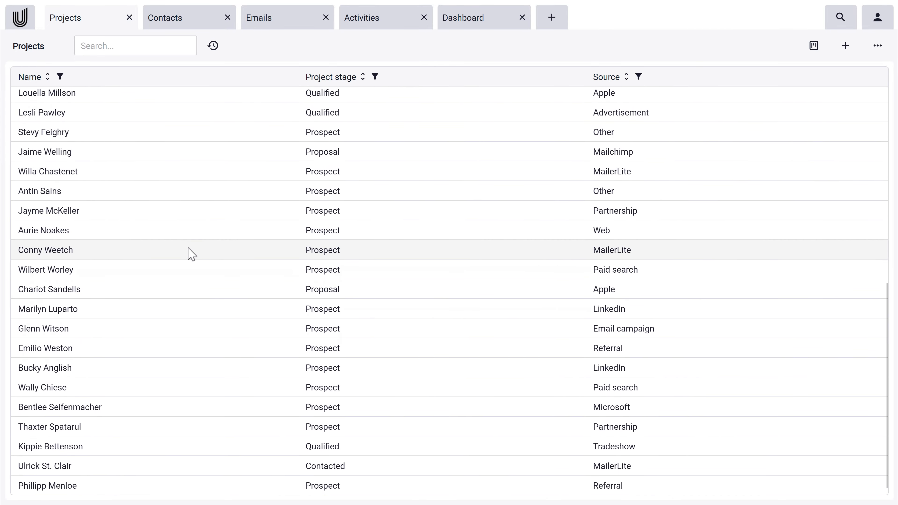
{"action": "scroll", "coordinate": [191, 253], "scroll_direction": "up", "scroll_amount": 10}
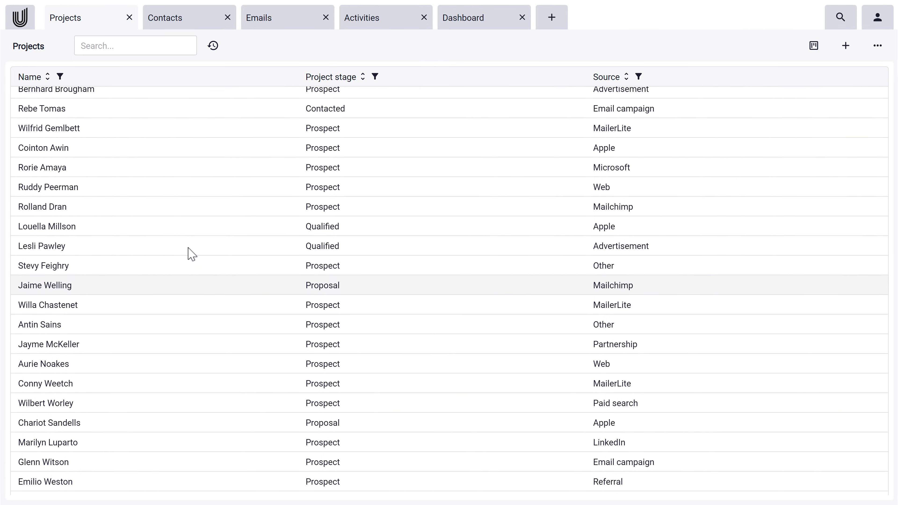
{"action": "scroll", "coordinate": [191, 253], "scroll_direction": "up", "scroll_amount": 2}
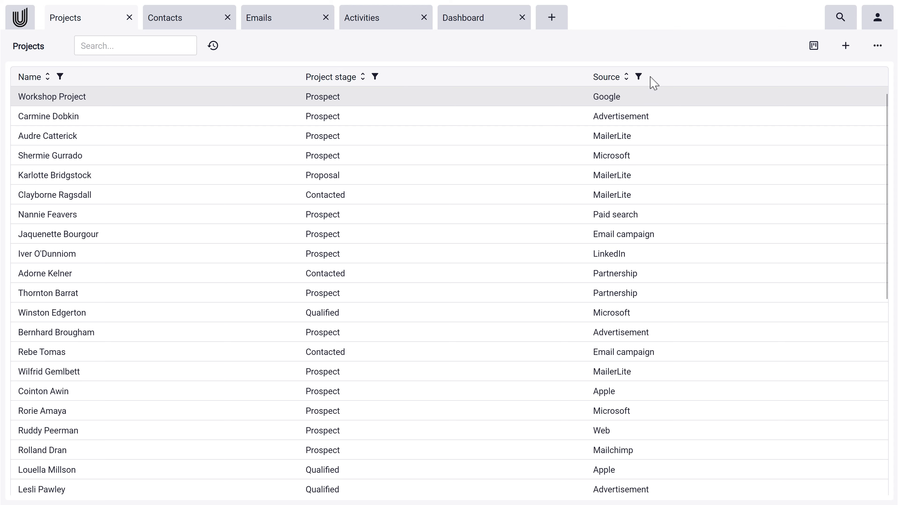
Add the Project value and Currency columns to the Projects grid, with Source moved after Currency.
{"action": "left_click", "coordinate": [878, 47]}
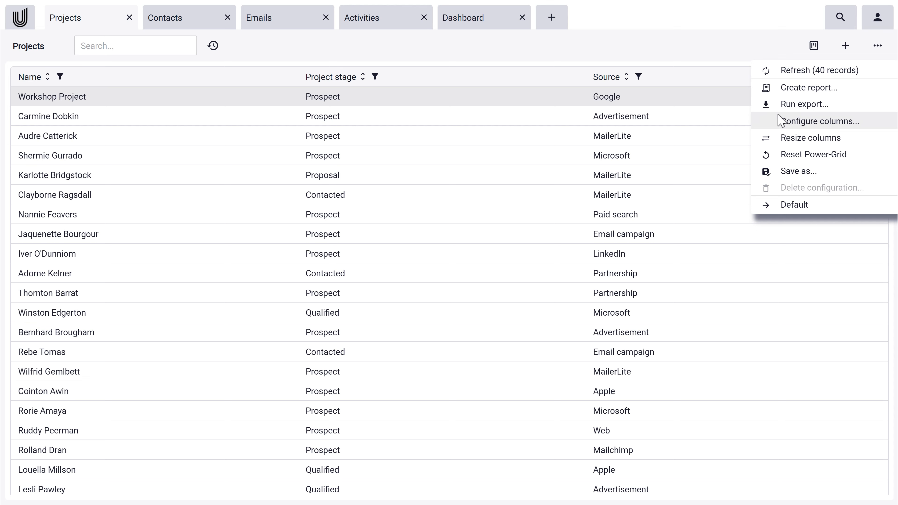
{"action": "left_click", "coordinate": [879, 124]}
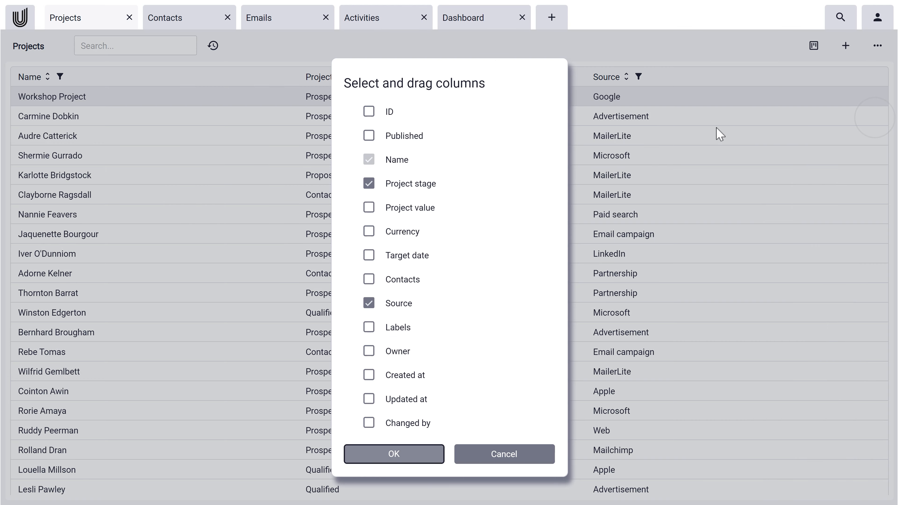
{"action": "left_click", "coordinate": [369, 210]}
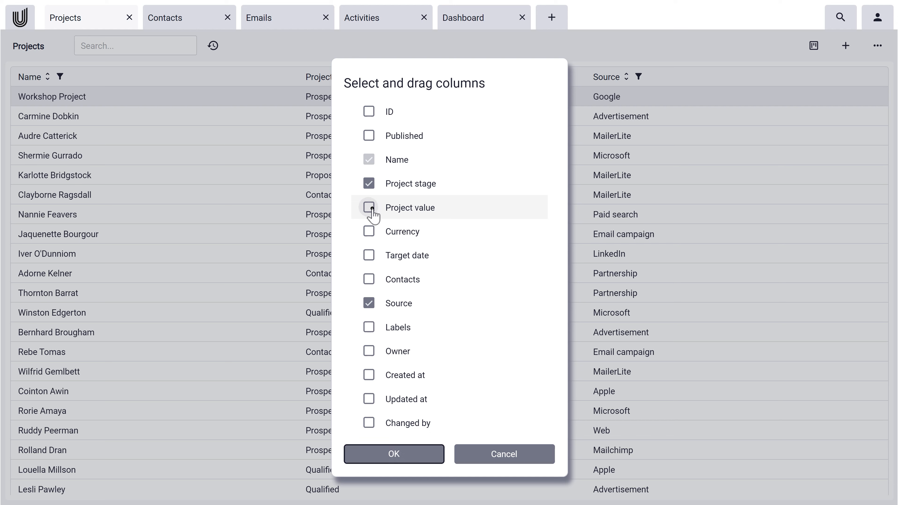
{"action": "left_click", "coordinate": [368, 232]}
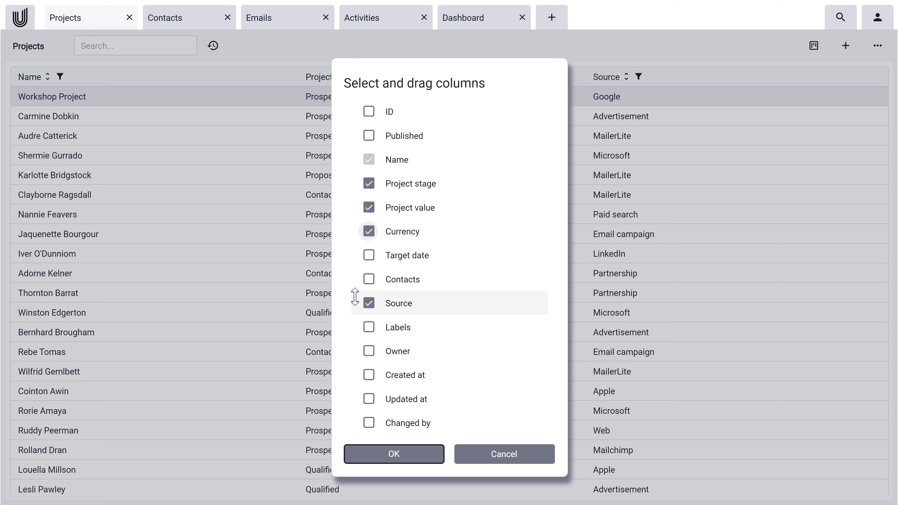
{"action": "left_click_drag", "start_coordinate": [402, 305], "coordinate": [451, 252]}
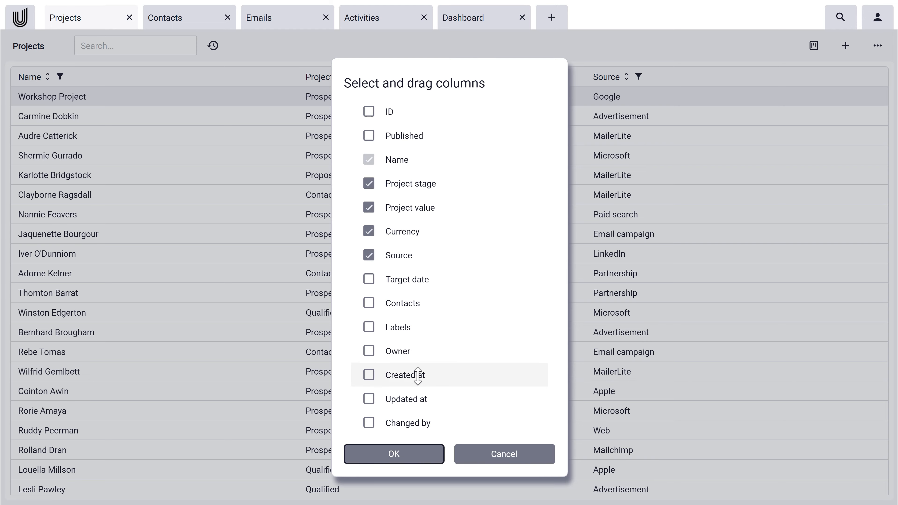
{"action": "left_click", "coordinate": [397, 450]}
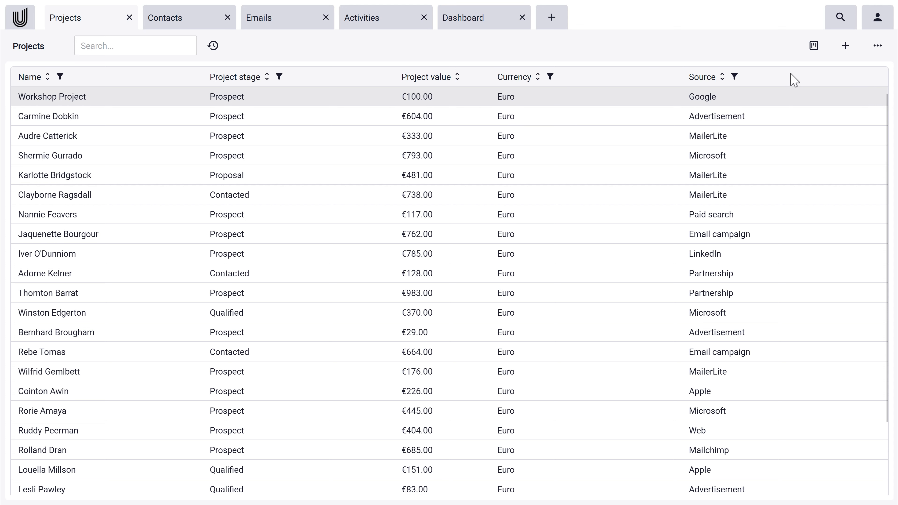
Turn on column resizing, drag the Project value column wider, then hide the column splitters.
{"action": "left_click", "coordinate": [881, 46]}
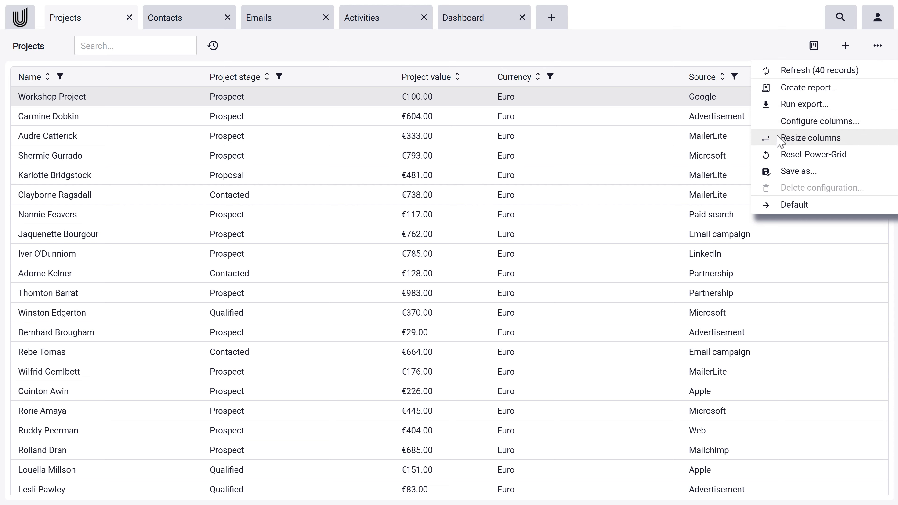
{"action": "left_click", "coordinate": [857, 137]}
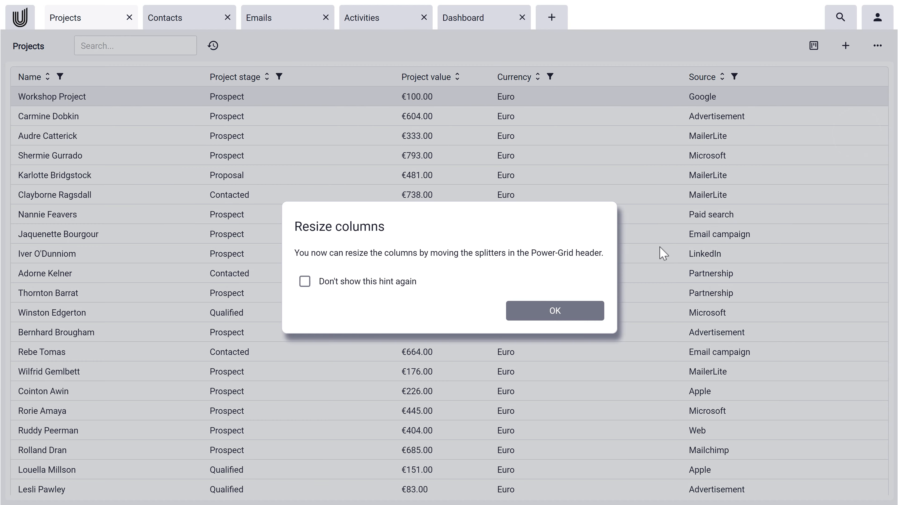
{"action": "left_click", "coordinate": [590, 315]}
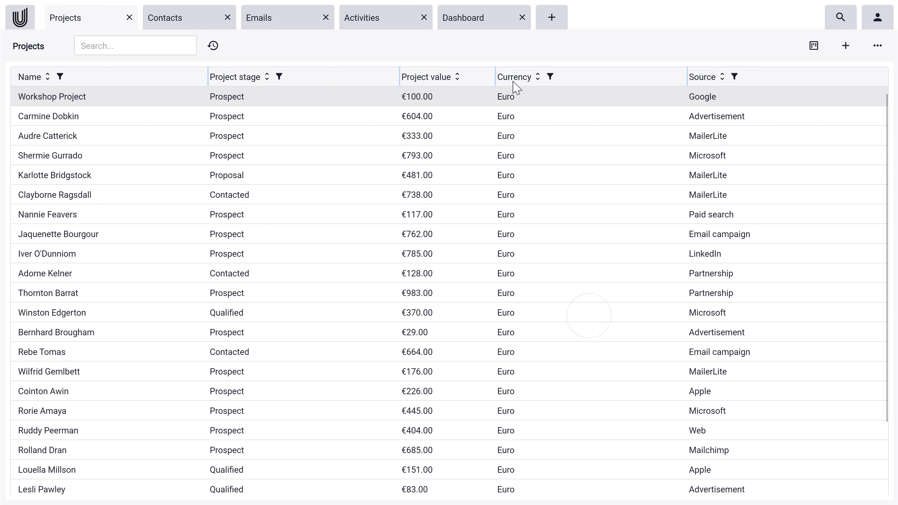
{"action": "left_click_drag", "start_coordinate": [495, 77], "coordinate": [546, 82]}
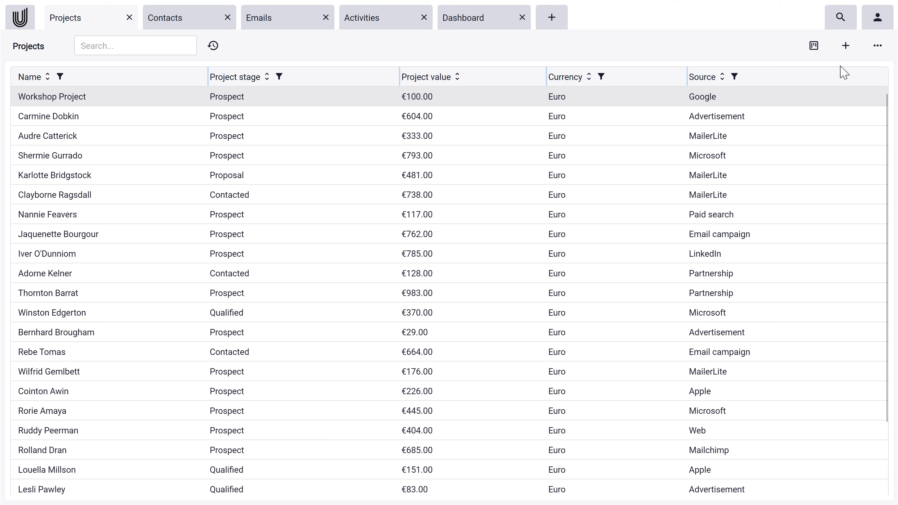
{"action": "left_click", "coordinate": [878, 47]}
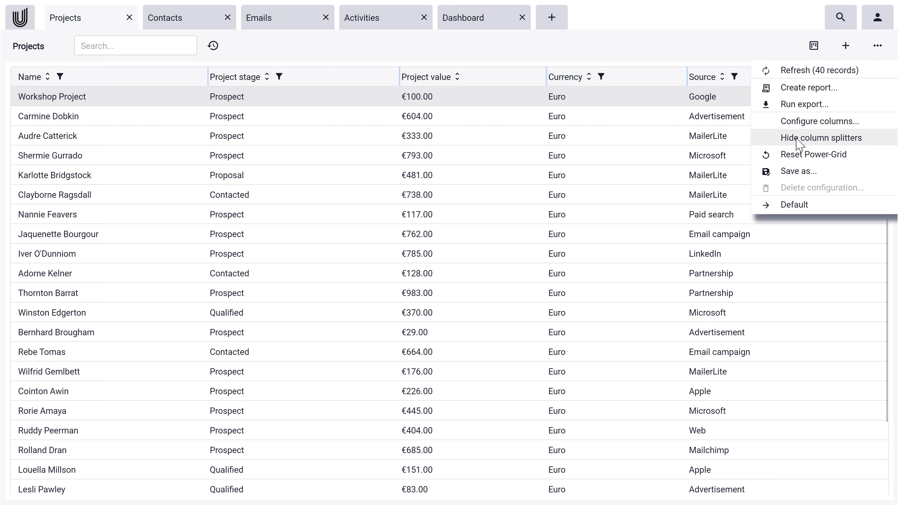
{"action": "left_click", "coordinate": [866, 138]}
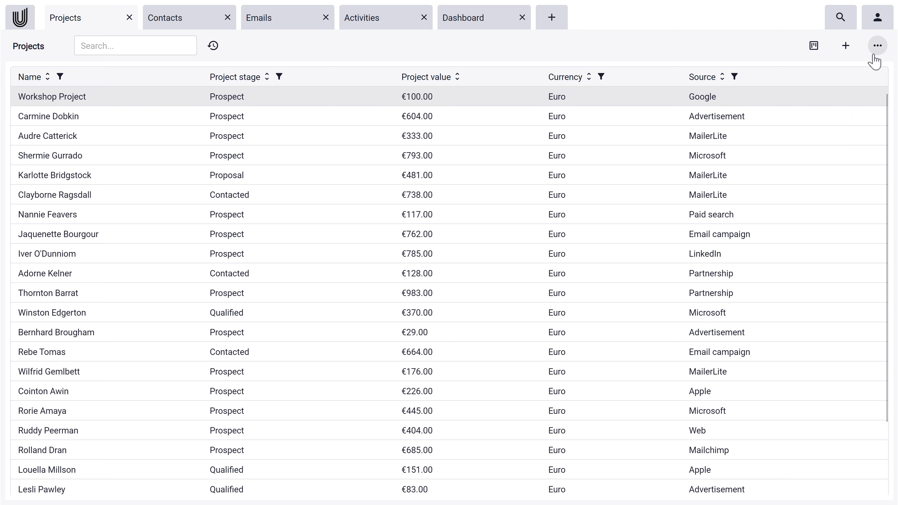
Save the current grid layout as a new configuration named Testgrid.
{"action": "left_click", "coordinate": [878, 46]}
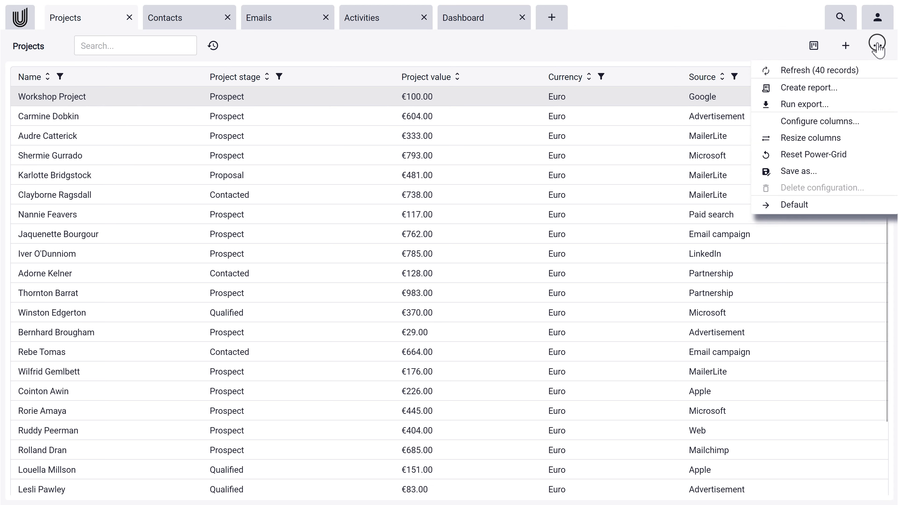
{"action": "left_click", "coordinate": [861, 177]}
{"action": "left_click", "coordinate": [433, 282]}
{"action": "type", "text": "Te"}
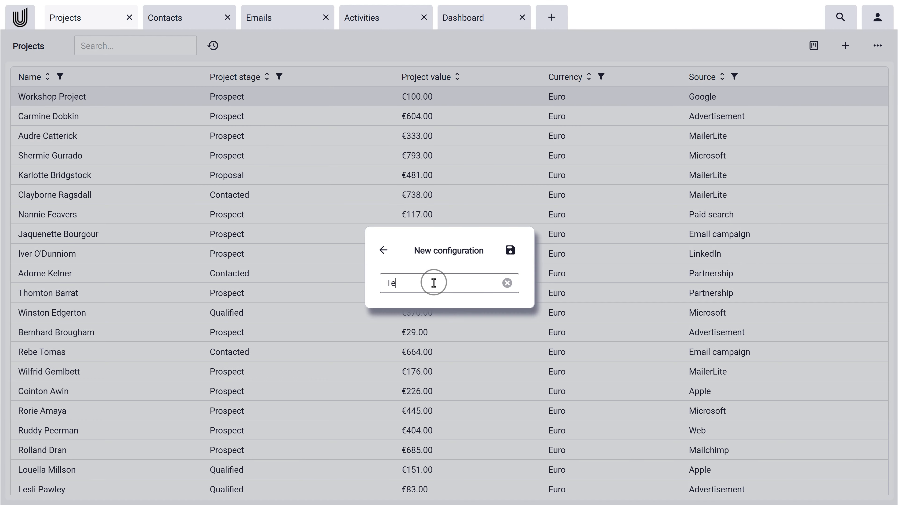
{"action": "type", "text": "stgrid"}
{"action": "left_click", "coordinate": [510, 250]}
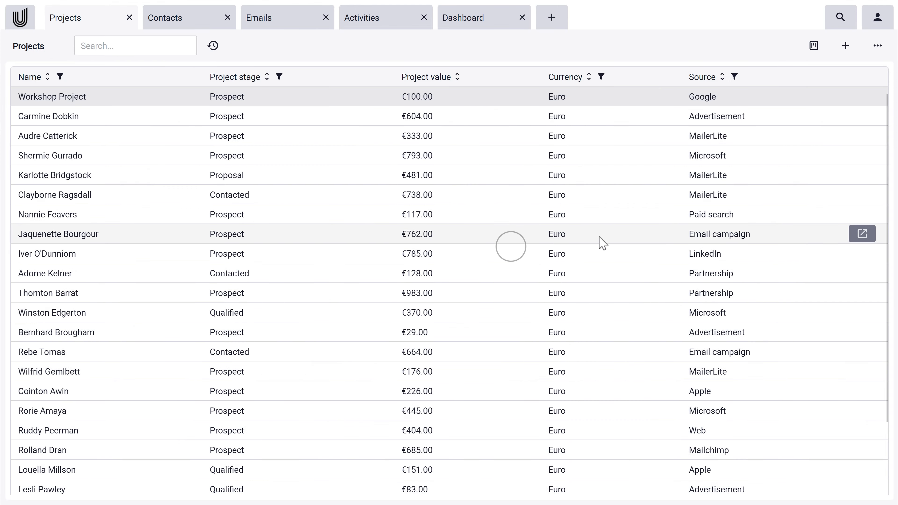
Switch the grid to the Default configuration, then back to Testgrid.
{"action": "left_click", "coordinate": [877, 45]}
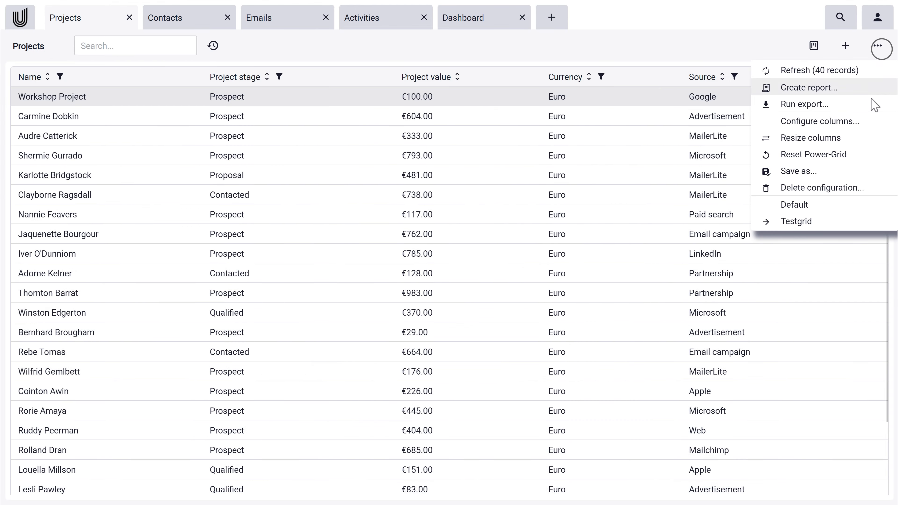
{"action": "left_click", "coordinate": [841, 204]}
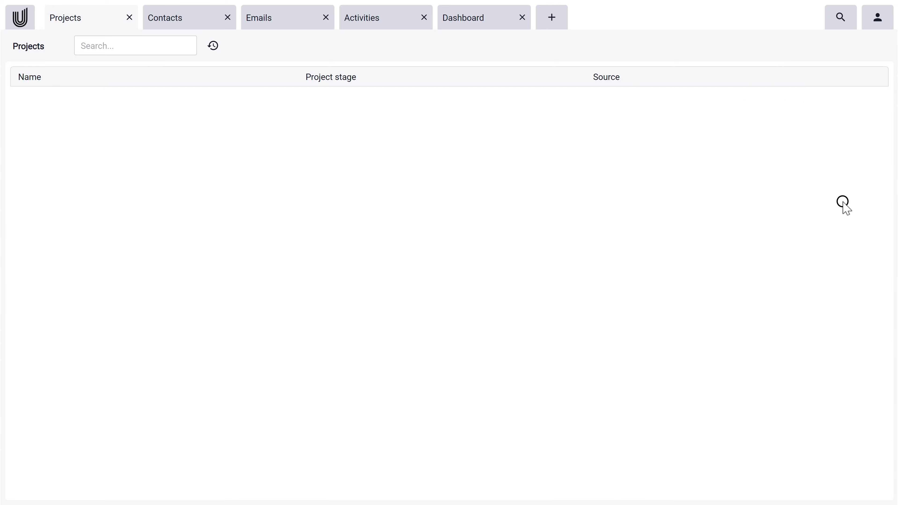
{"action": "left_click", "coordinate": [876, 46]}
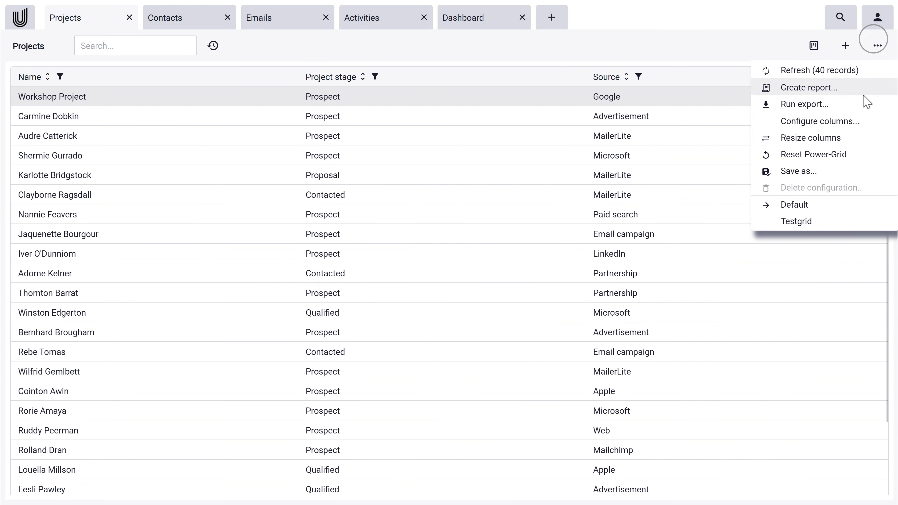
{"action": "left_click", "coordinate": [796, 221]}
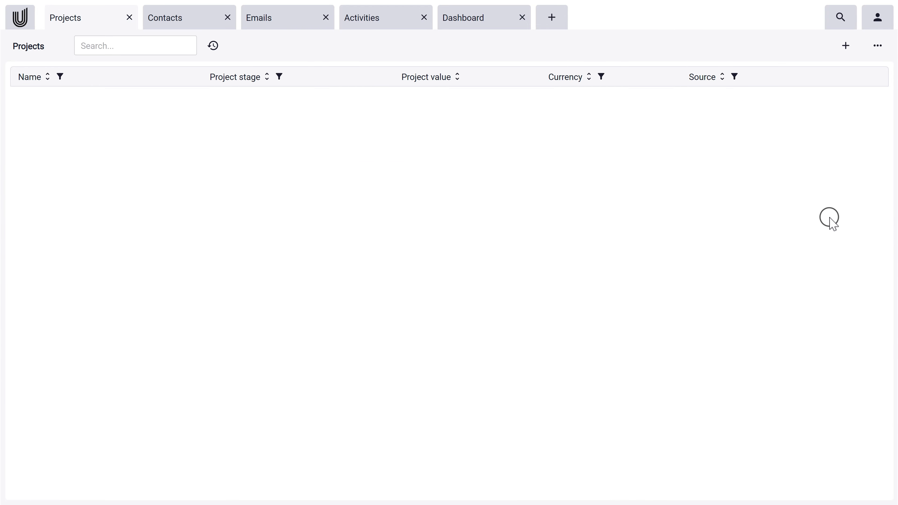
{"action": "left_click", "coordinate": [880, 46]}
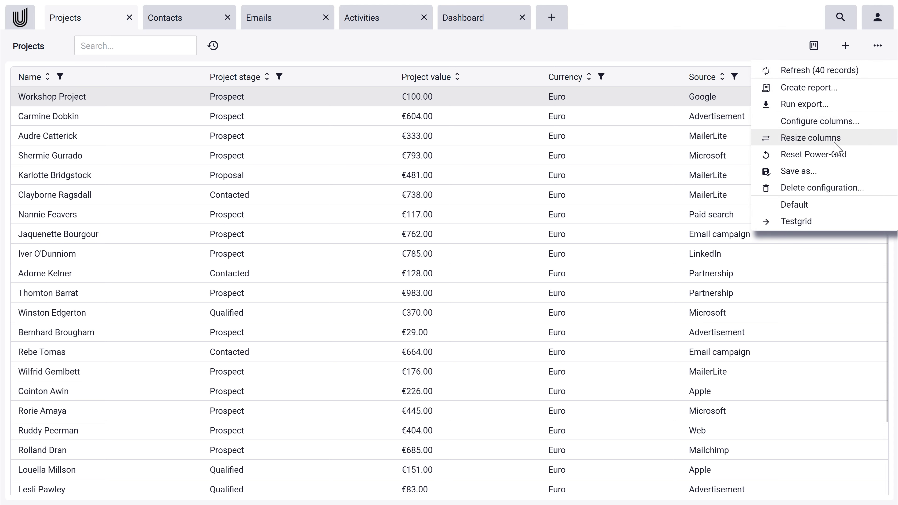
Delete the Testgrid configuration and confirm the permanent deletion.
{"action": "left_click", "coordinate": [873, 186]}
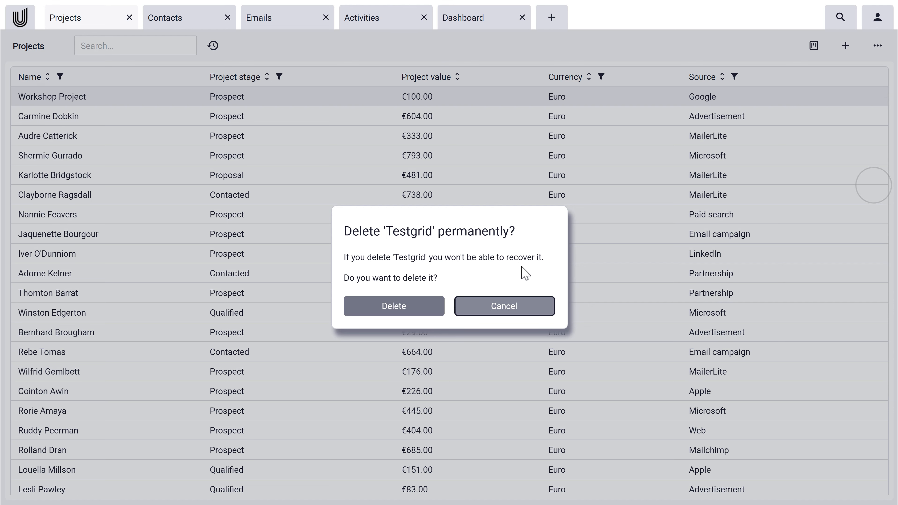
{"action": "left_click", "coordinate": [411, 305]}
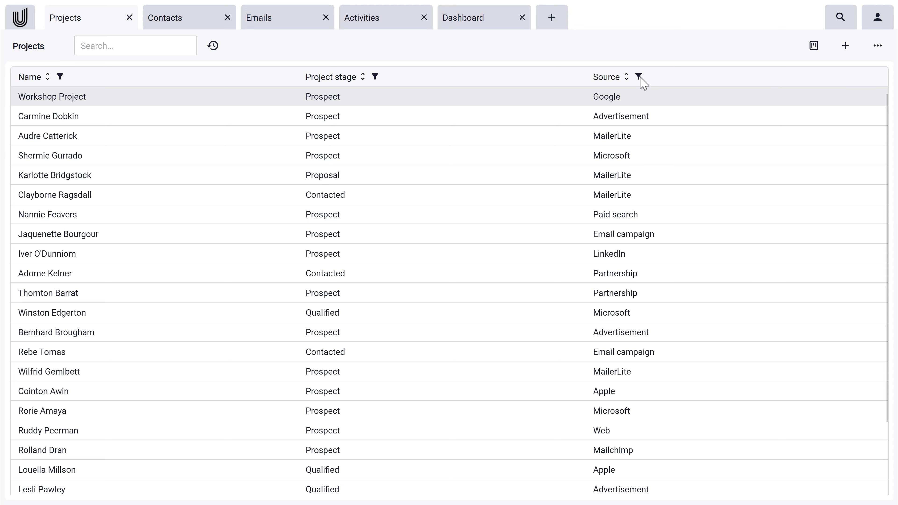
Filter Project stage to only Prospect and Contacted projects.
{"action": "left_click", "coordinate": [375, 77]}
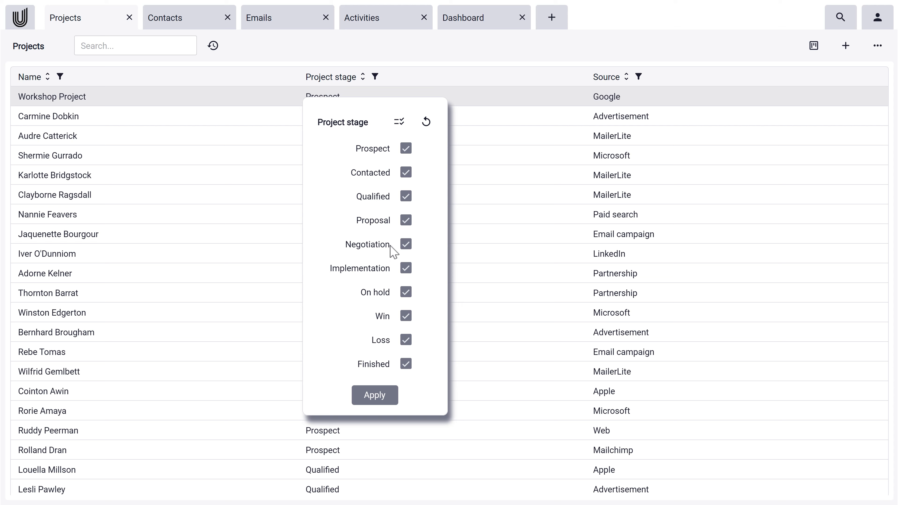
{"action": "left_click", "coordinate": [399, 122]}
{"action": "left_click", "coordinate": [406, 148]}
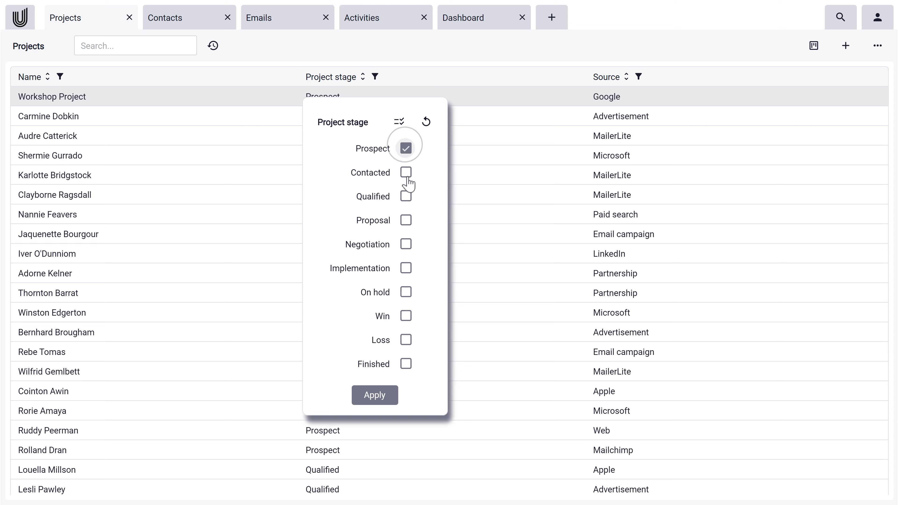
{"action": "left_click", "coordinate": [407, 173]}
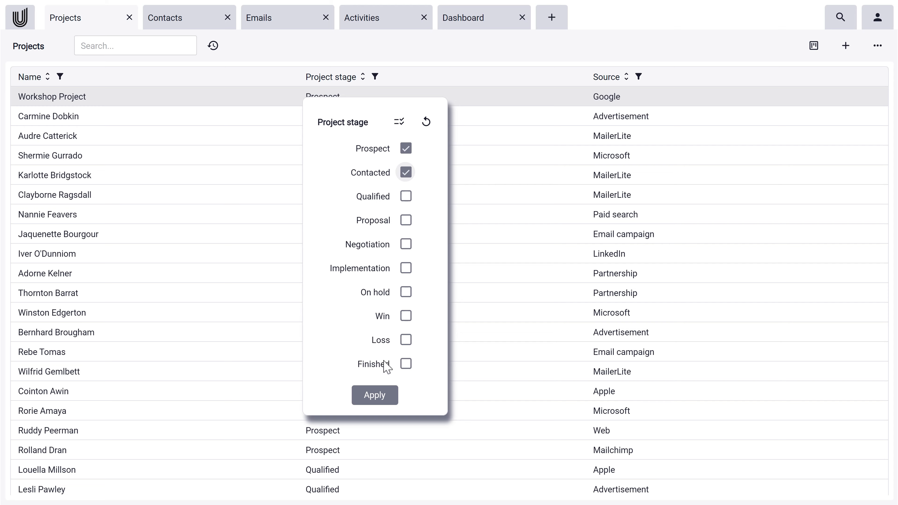
{"action": "left_click", "coordinate": [382, 396]}
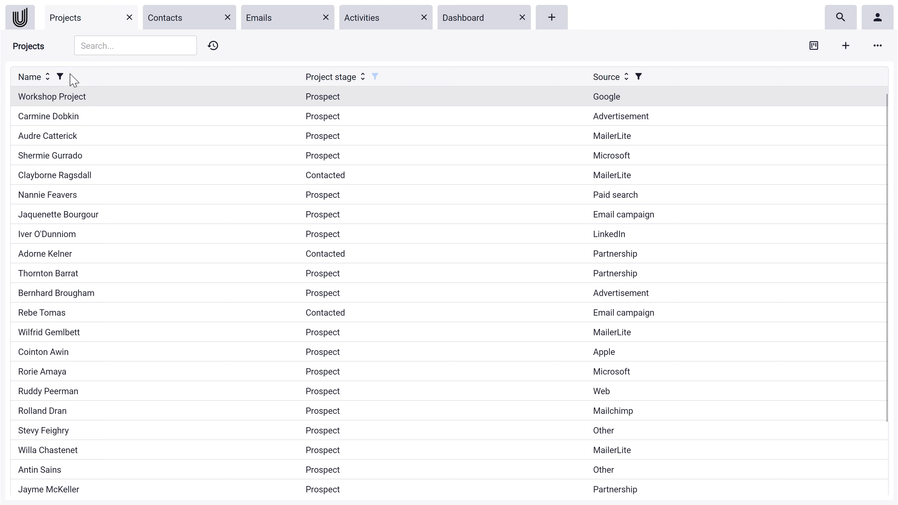
Filter the Name column down to Workshop Project.
{"action": "left_click", "coordinate": [60, 76]}
{"action": "left_click", "coordinate": [70, 150]}
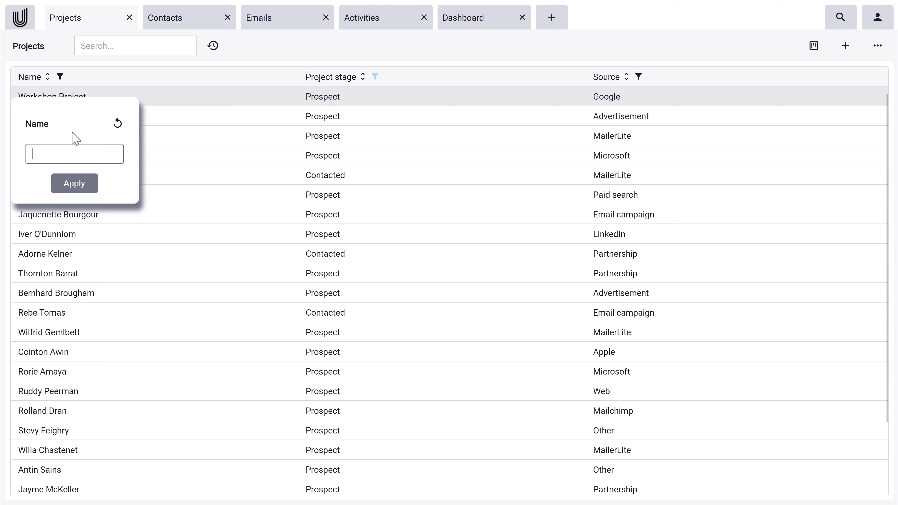
{"action": "type", "text": "Workshop"}
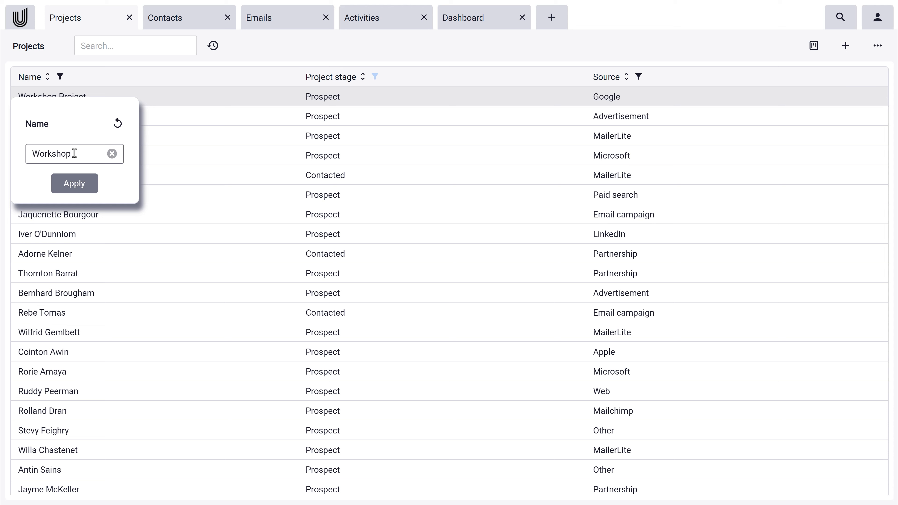
{"action": "left_click", "coordinate": [75, 183]}
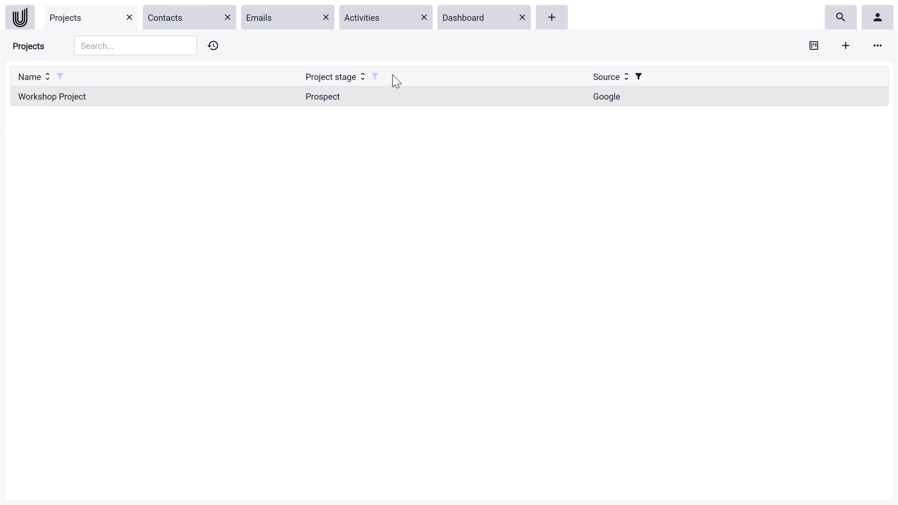
Reset the stage filter to all stages and clear the Workshop name filter.
{"action": "left_click", "coordinate": [374, 77]}
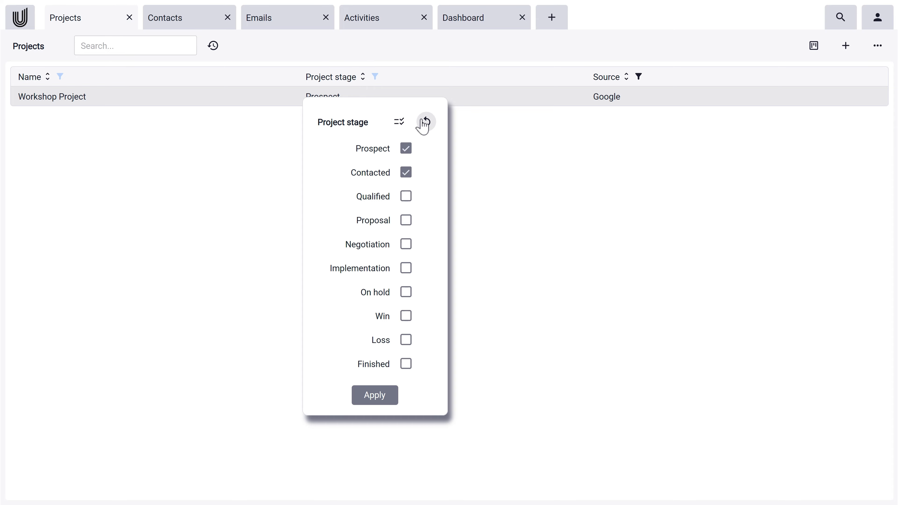
{"action": "left_click", "coordinate": [421, 121]}
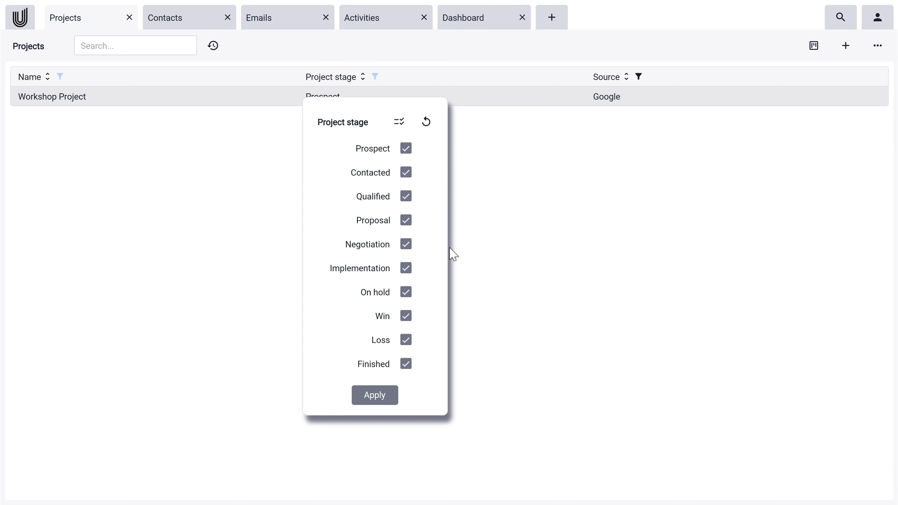
{"action": "left_click", "coordinate": [376, 392]}
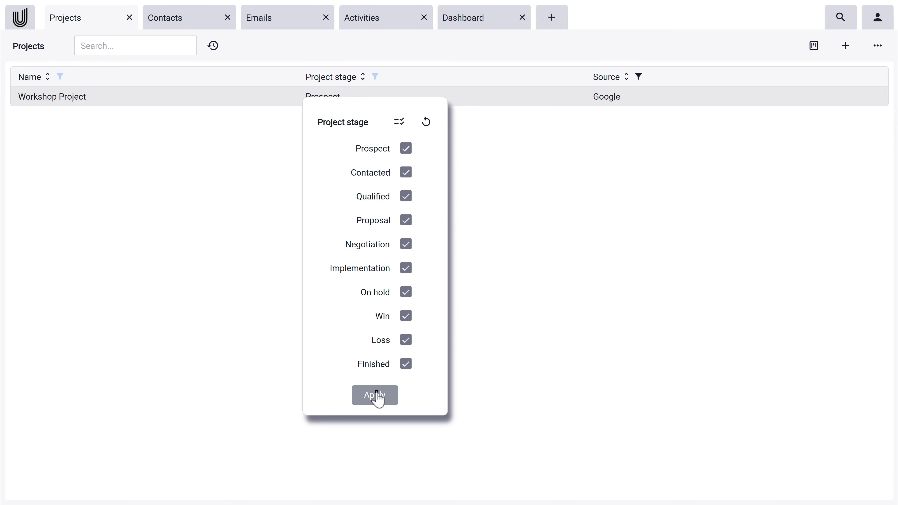
{"action": "left_click", "coordinate": [61, 77]}
{"action": "left_click", "coordinate": [117, 123]}
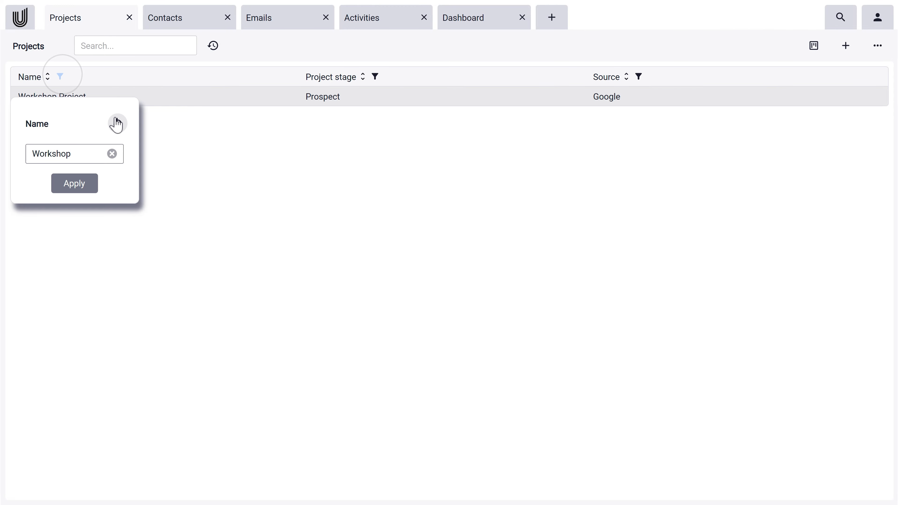
{"action": "left_click", "coordinate": [77, 182]}
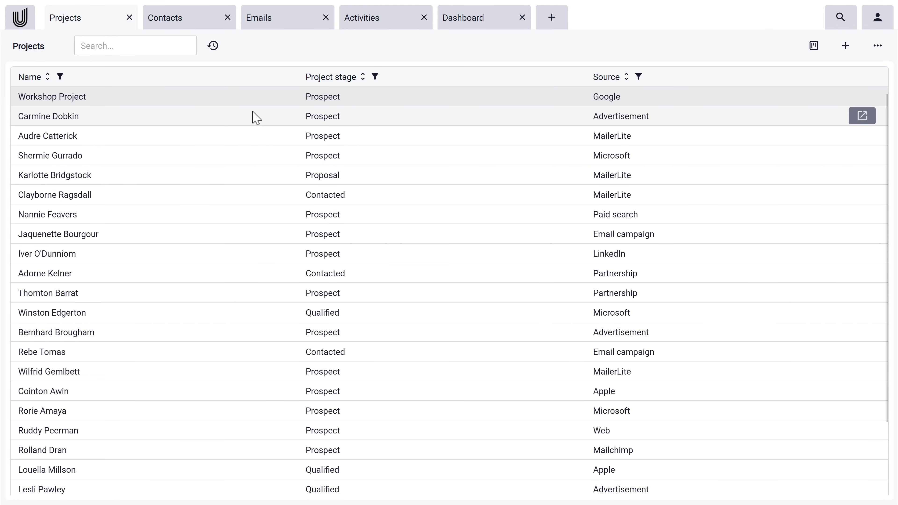
{"action": "left_click", "coordinate": [362, 77]}
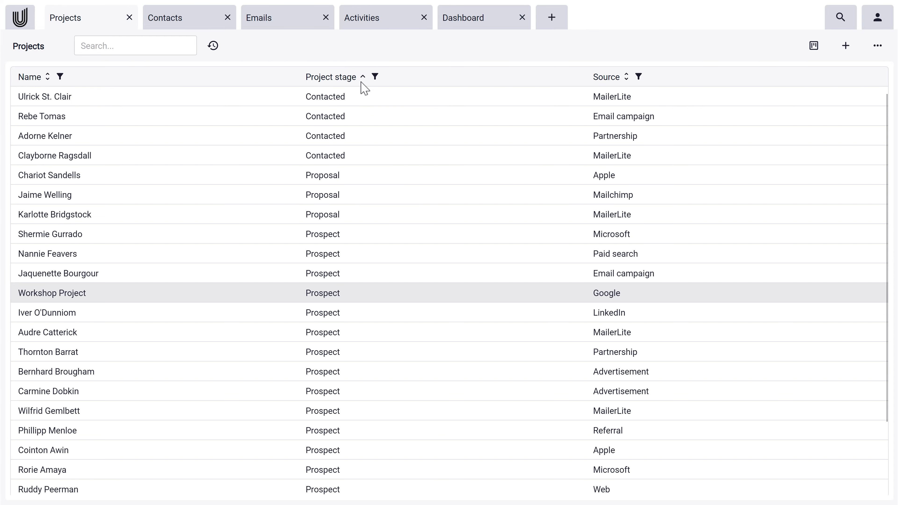
{"action": "left_click", "coordinate": [363, 78]}
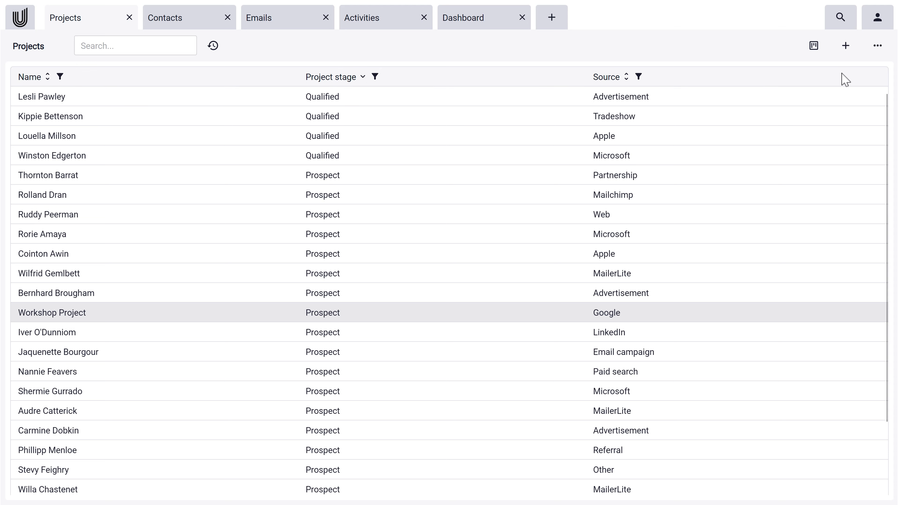
{"action": "left_click", "coordinate": [873, 51]}
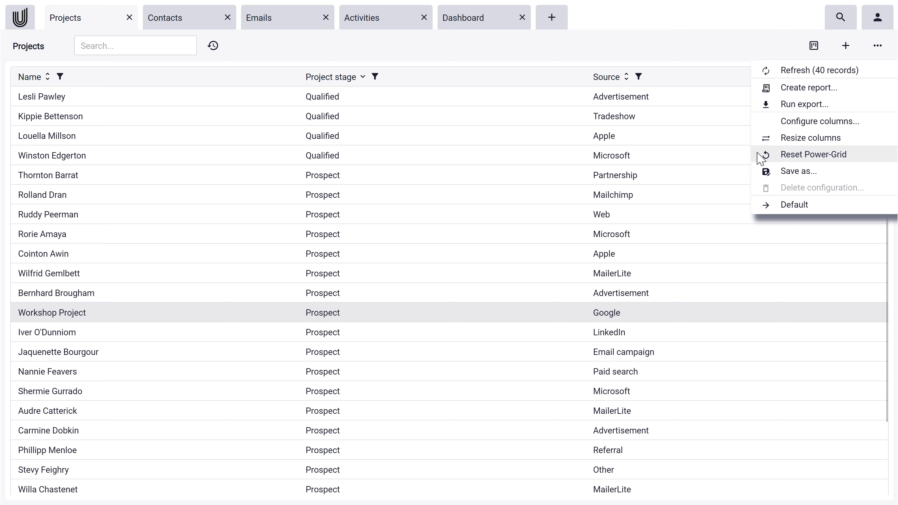
{"action": "left_click", "coordinate": [875, 156]}
{"action": "left_click", "coordinate": [427, 323]}
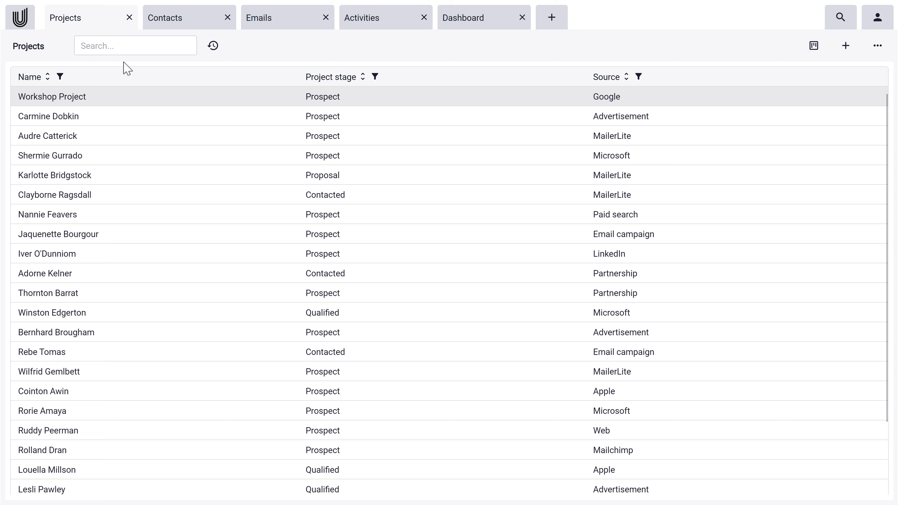
{"action": "left_click", "coordinate": [130, 46]}
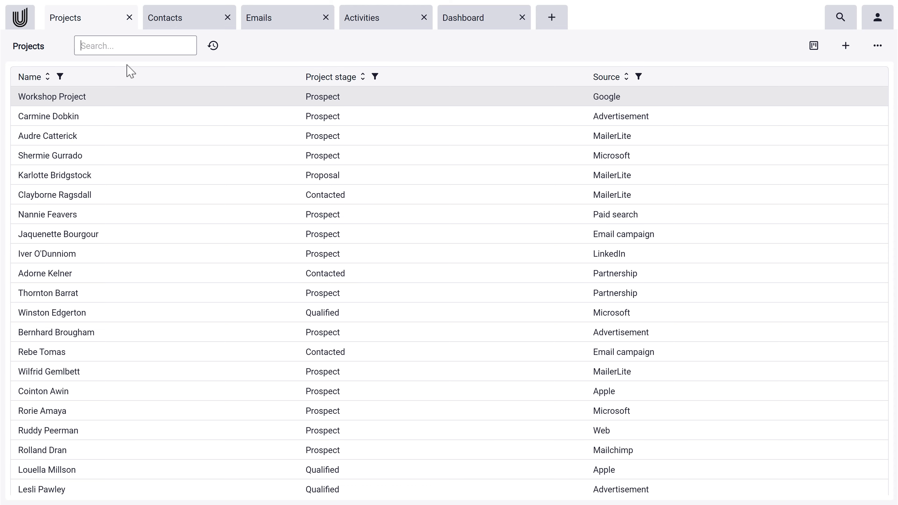
{"action": "type", "text": "work"}
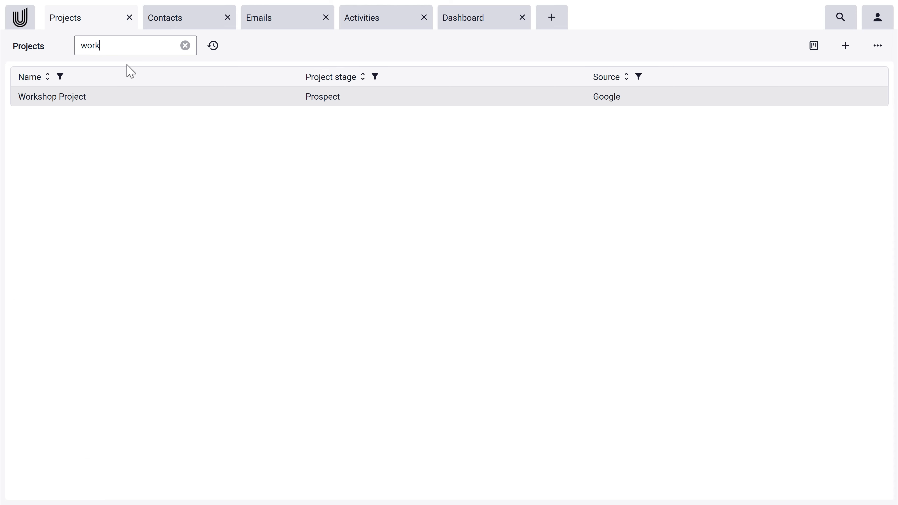
{"action": "key", "text": "BackSpace"}
{"action": "key", "text": "BackSpace"}
{"action": "key", "text": "BackSpace"}
{"action": "key", "text": "BackSpace"}
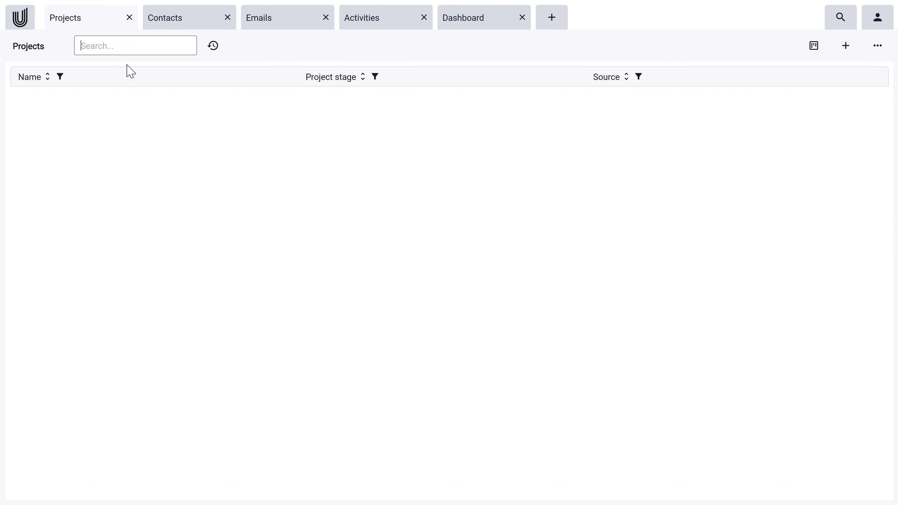
{"action": "type", "text": "shop"}
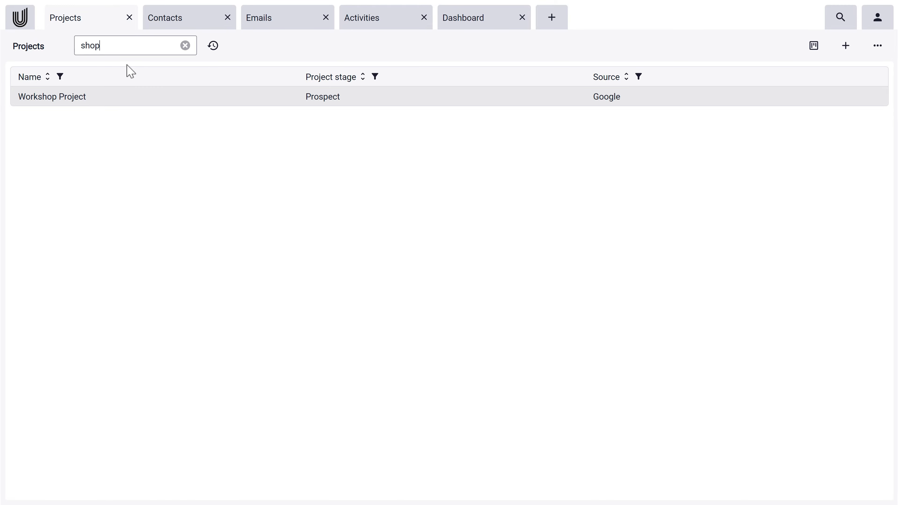
{"action": "key", "text": "BackSpace"}
{"action": "key", "text": "BackSpace"}
{"action": "key", "text": "BackSpace"}
{"action": "key", "text": "BackSpace"}
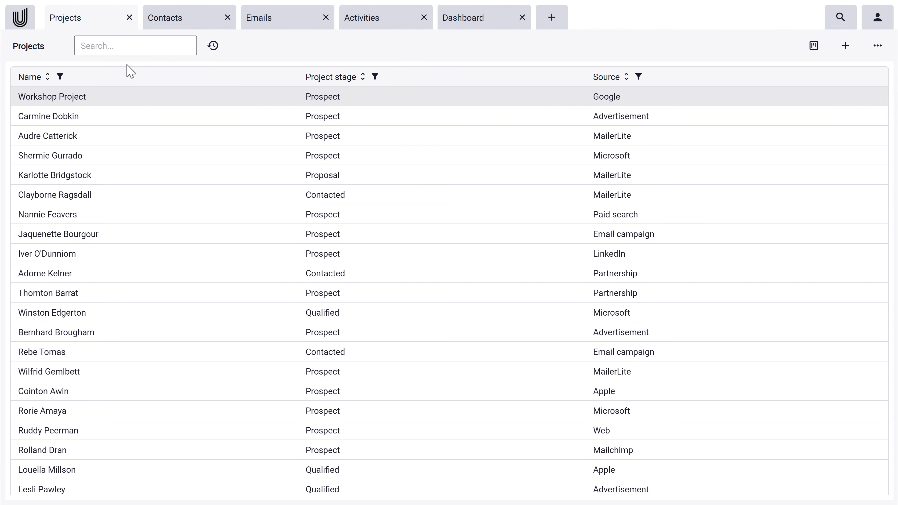
{"action": "left_click", "coordinate": [214, 46]}
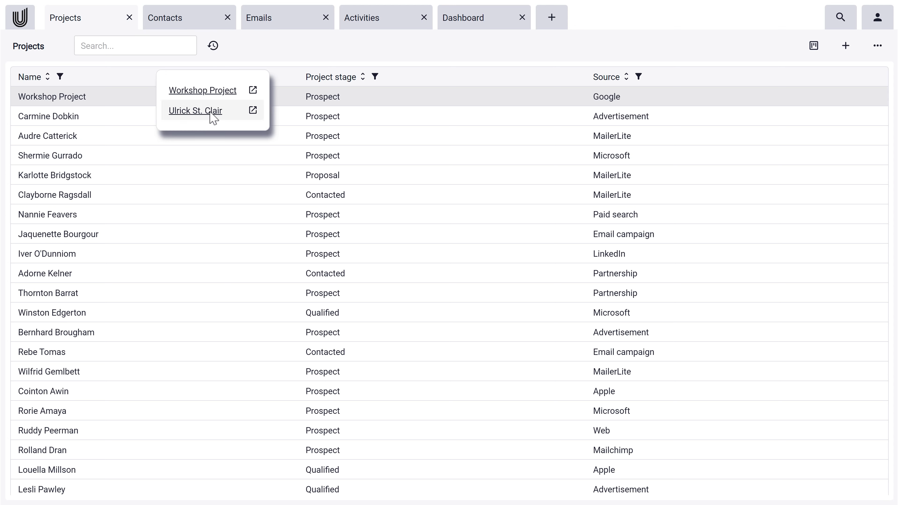
{"action": "left_click", "coordinate": [256, 44]}
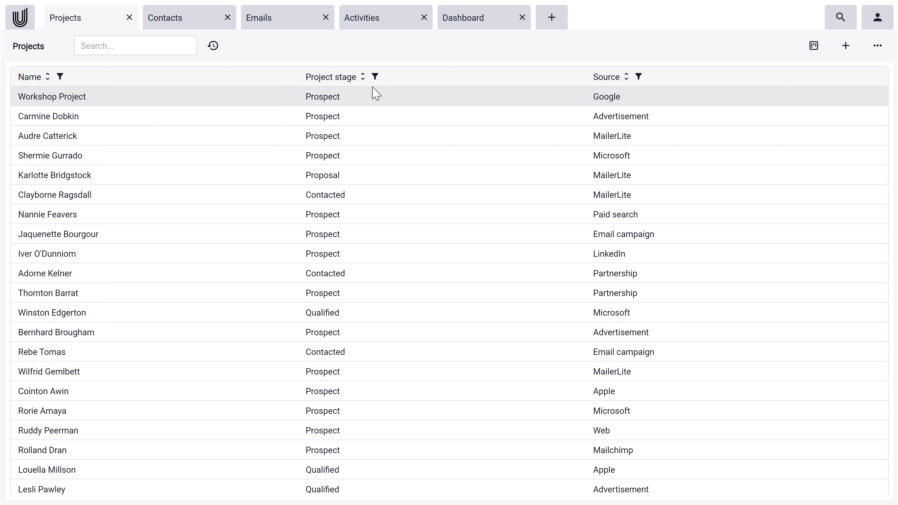
Open Workshop Project, append a 0 to make its value 1000, save, and go back.
{"action": "left_click", "coordinate": [210, 97]}
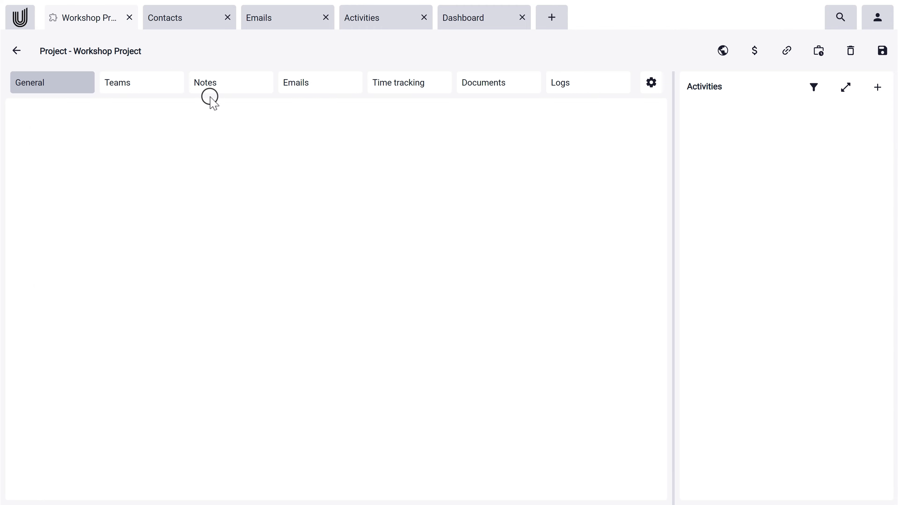
{"action": "double_click", "coordinate": [148, 161]}
{"action": "left_click", "coordinate": [147, 161]}
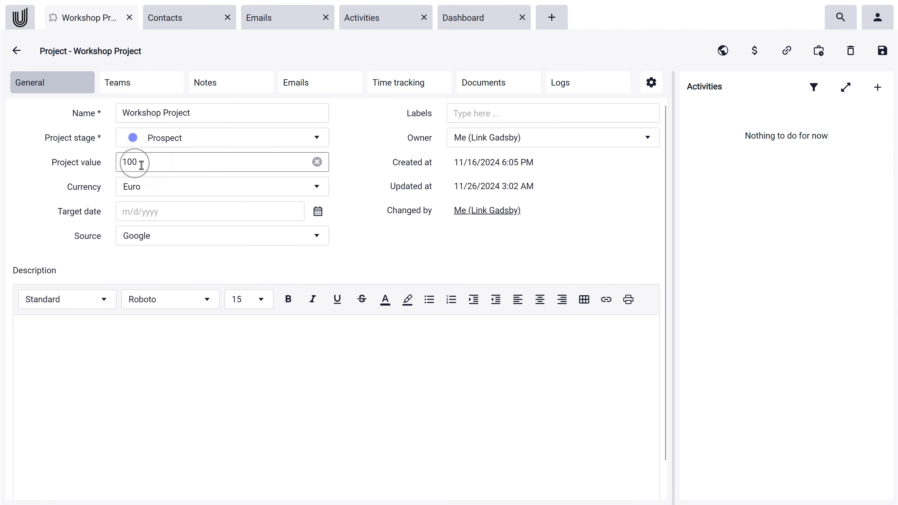
{"action": "type", "text": "0"}
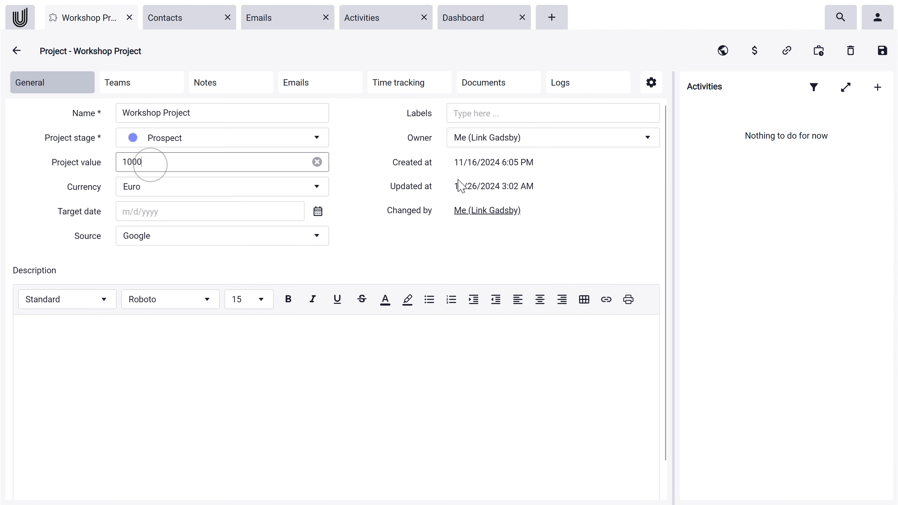
{"action": "left_click", "coordinate": [880, 53]}
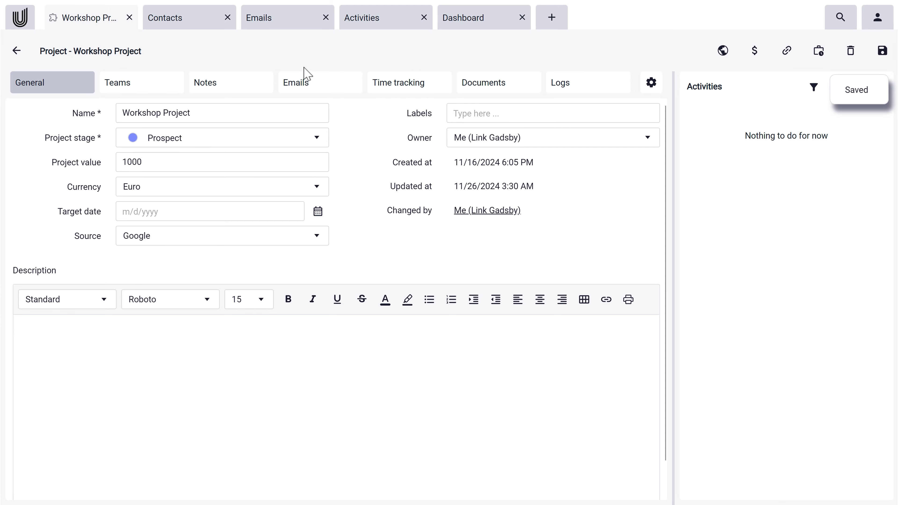
{"action": "left_click", "coordinate": [17, 51]}
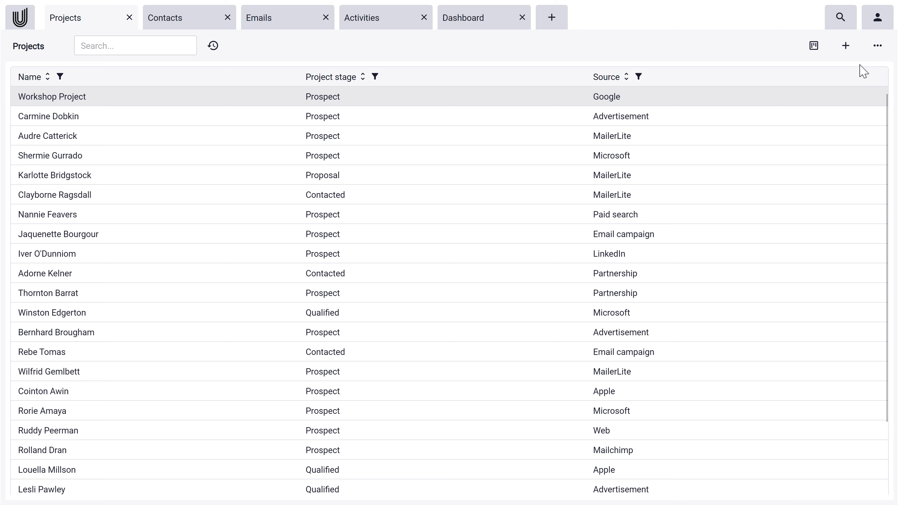
Create a grid report of all records, content unwrapped, on DIN A4 landscape paper.
{"action": "left_click", "coordinate": [878, 46]}
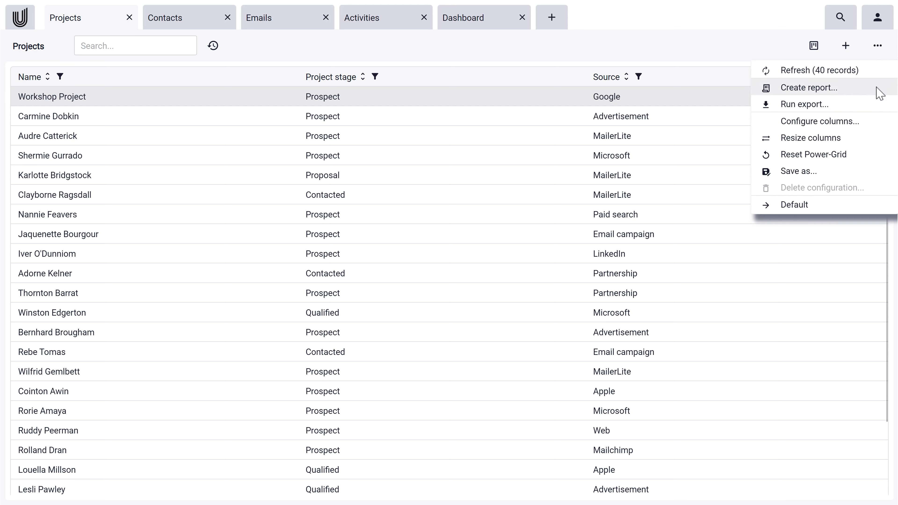
{"action": "left_click", "coordinate": [858, 91]}
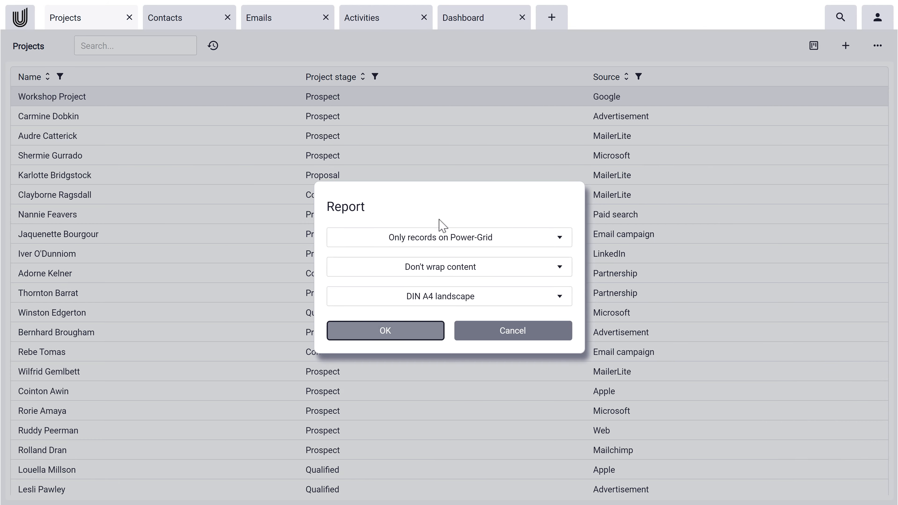
{"action": "left_click", "coordinate": [437, 236]}
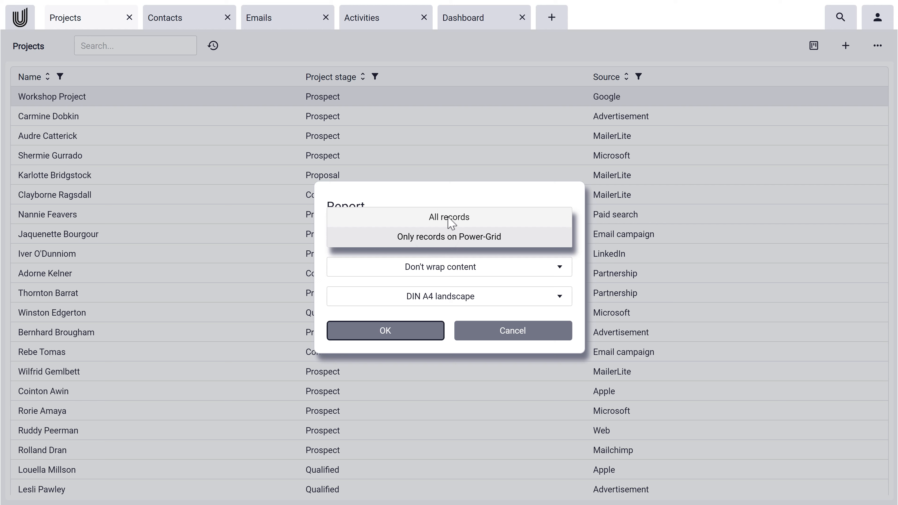
{"action": "left_click", "coordinate": [449, 221]}
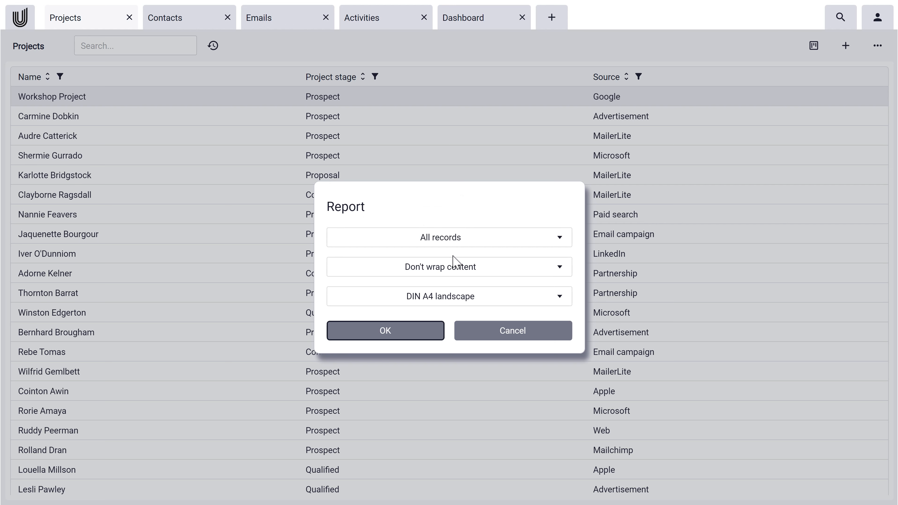
{"action": "left_click", "coordinate": [454, 275]}
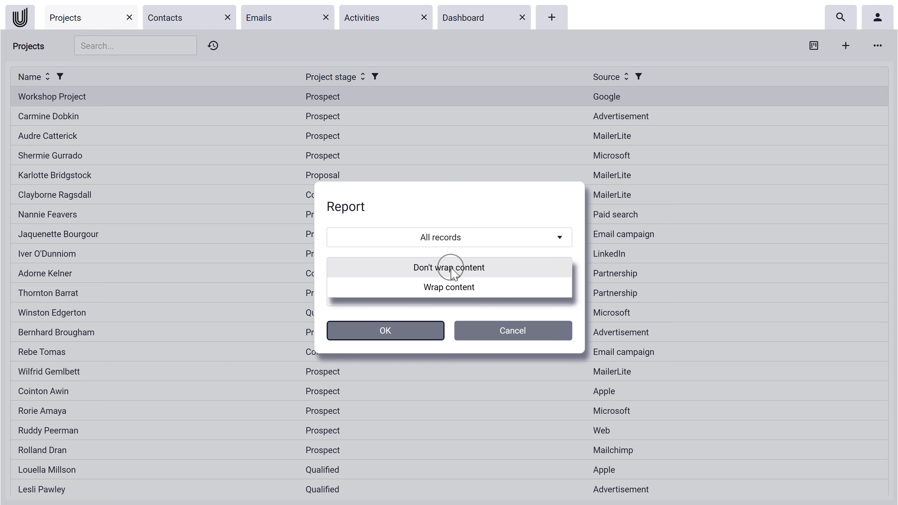
{"action": "left_click", "coordinate": [451, 267]}
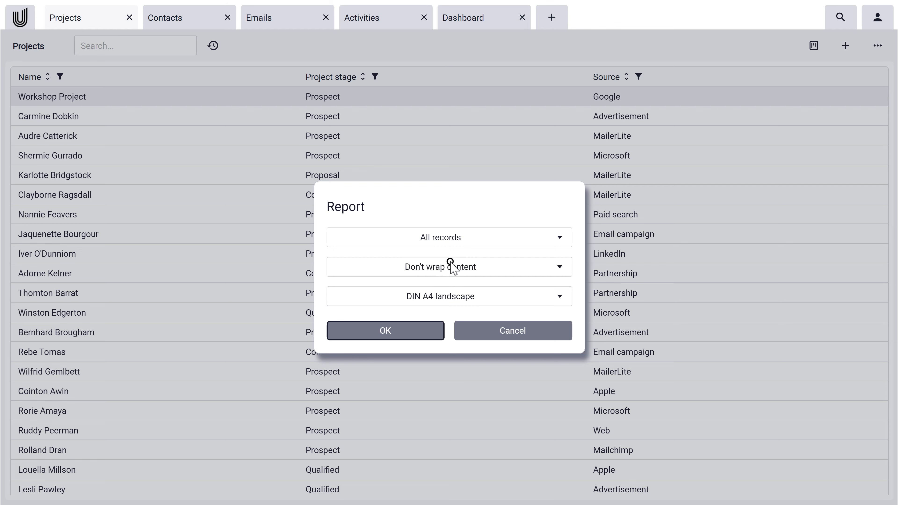
{"action": "left_click", "coordinate": [448, 297]}
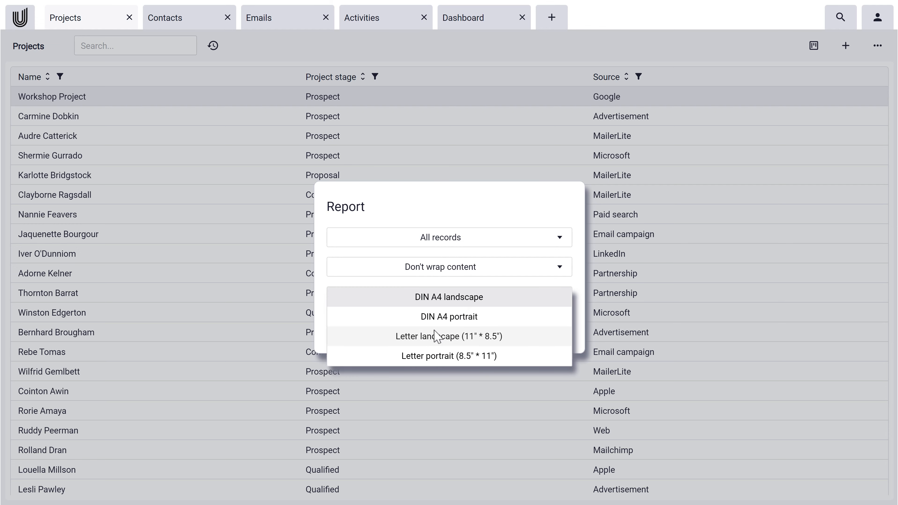
{"action": "left_click", "coordinate": [442, 297]}
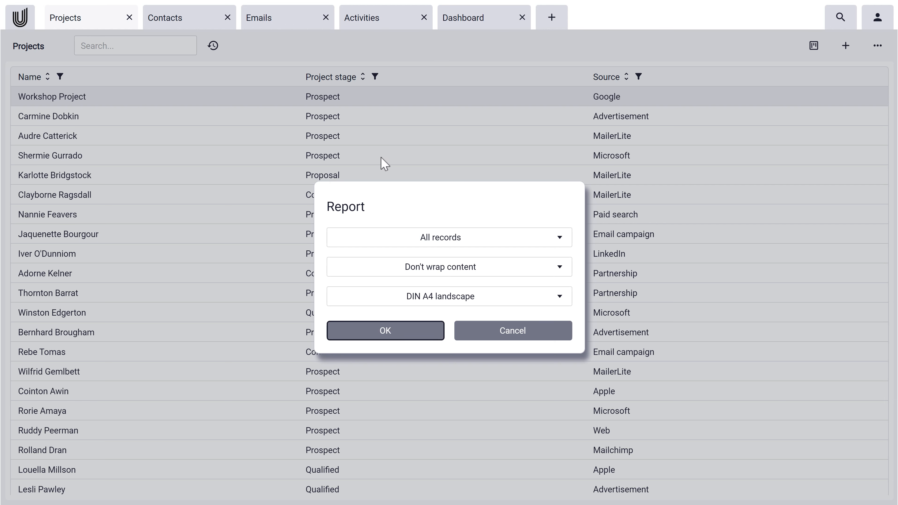
{"action": "left_click", "coordinate": [382, 333]}
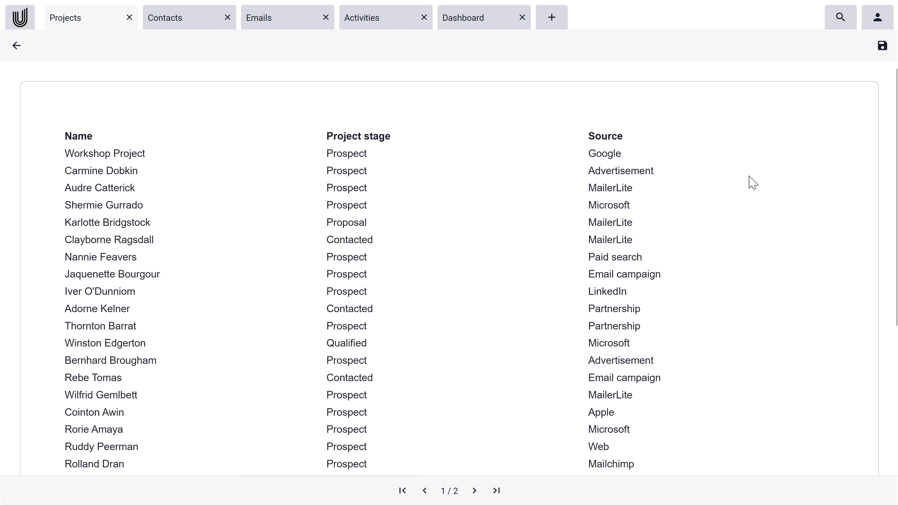
Save the report as Report.pdf on the Desktop and return to the Projects list.
{"action": "left_click", "coordinate": [883, 46]}
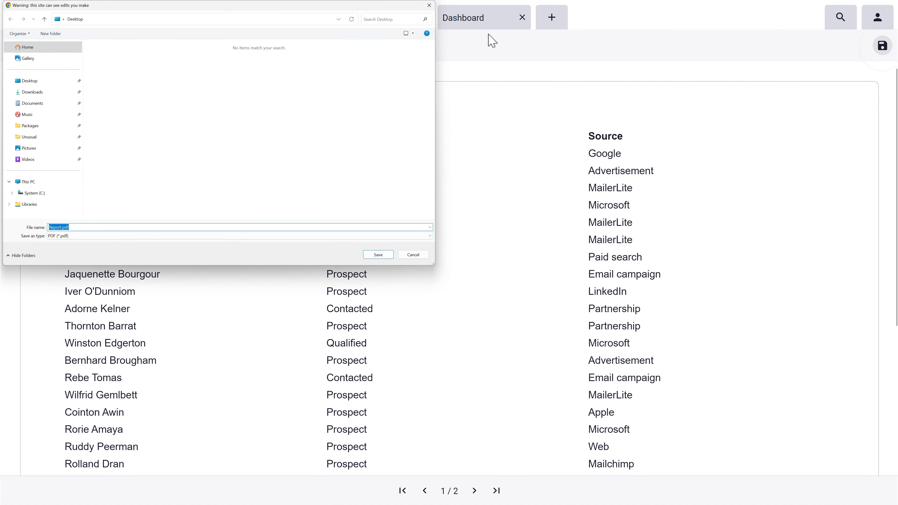
{"action": "left_click", "coordinate": [27, 80]}
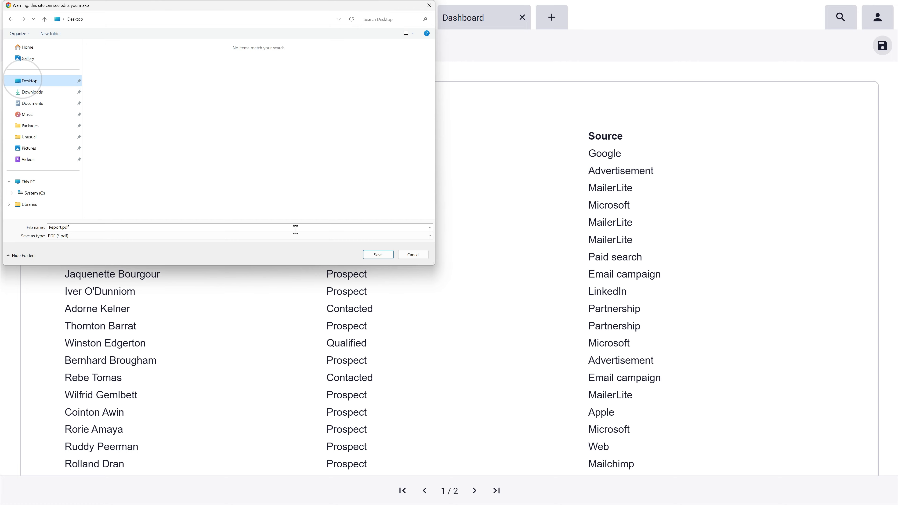
{"action": "left_click", "coordinate": [378, 255]}
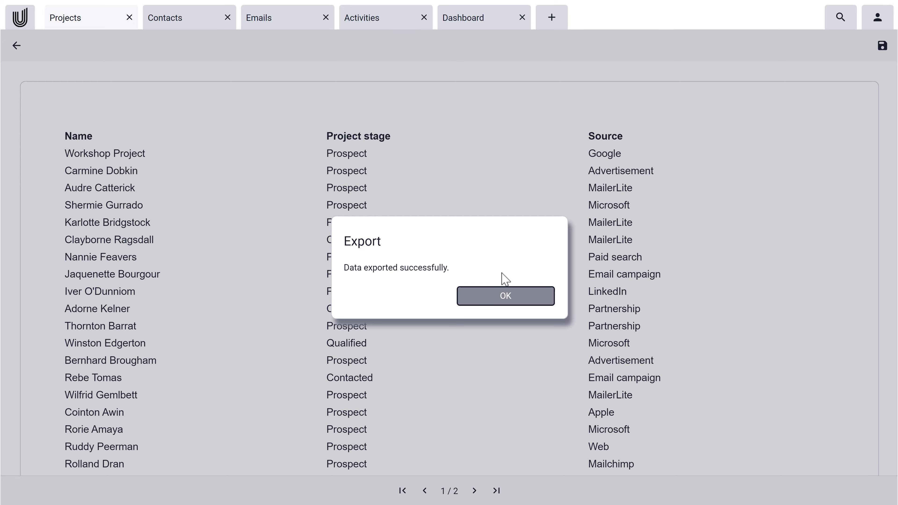
{"action": "left_click", "coordinate": [488, 298]}
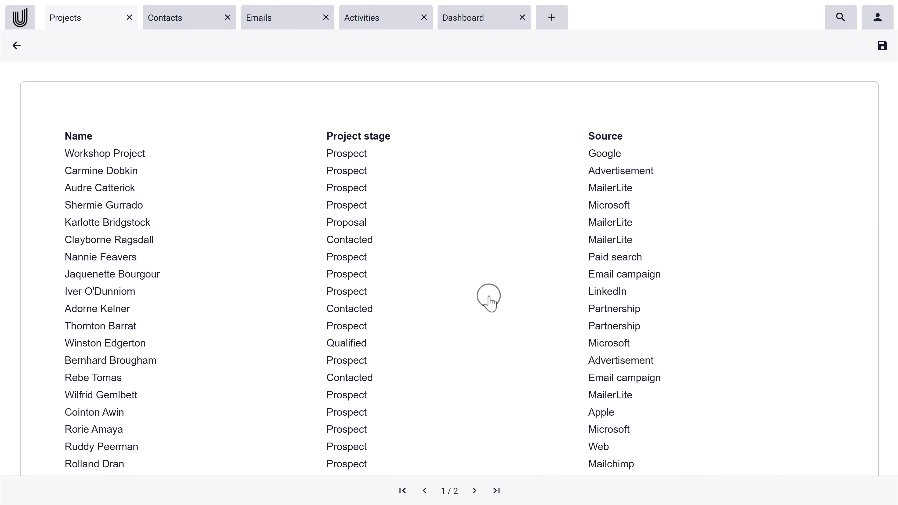
{"action": "left_click", "coordinate": [17, 46]}
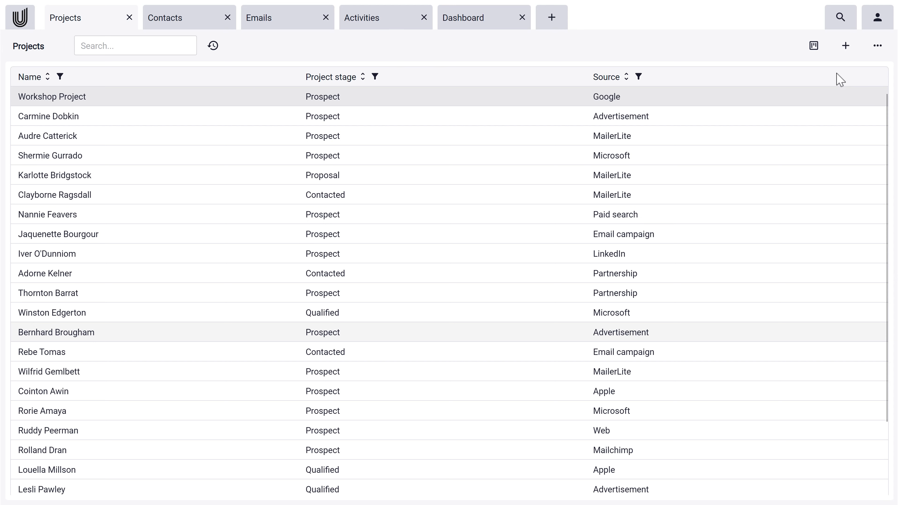
{"action": "left_click", "coordinate": [878, 46]}
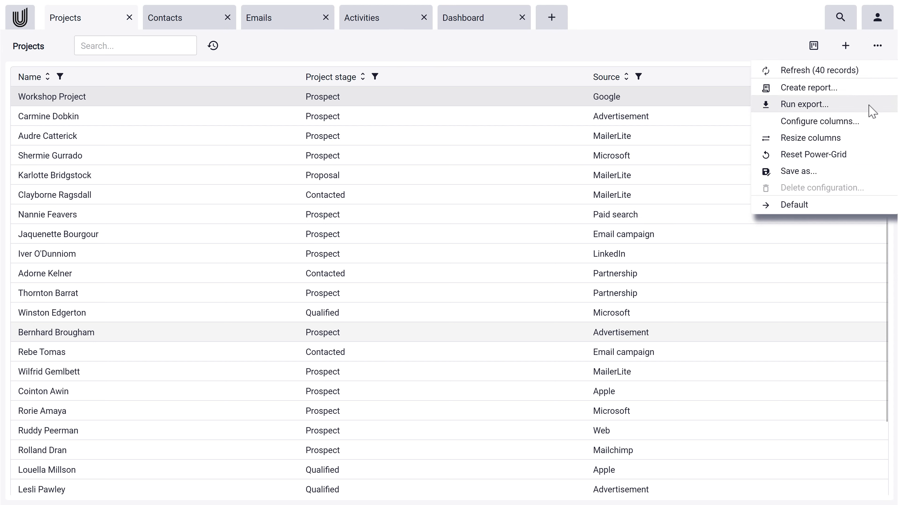
Export all records in JSON format, saving Projects.json to the Desktop.
{"action": "left_click", "coordinate": [855, 106]}
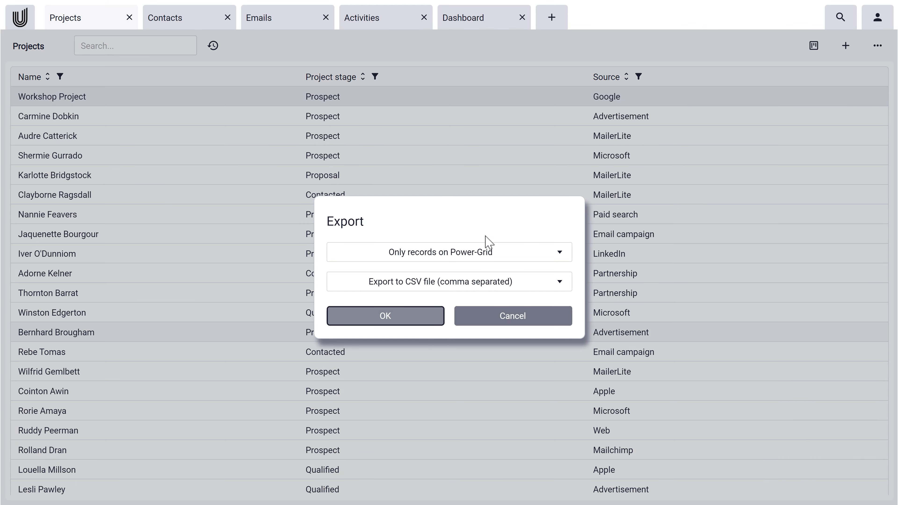
{"action": "left_click", "coordinate": [474, 253]}
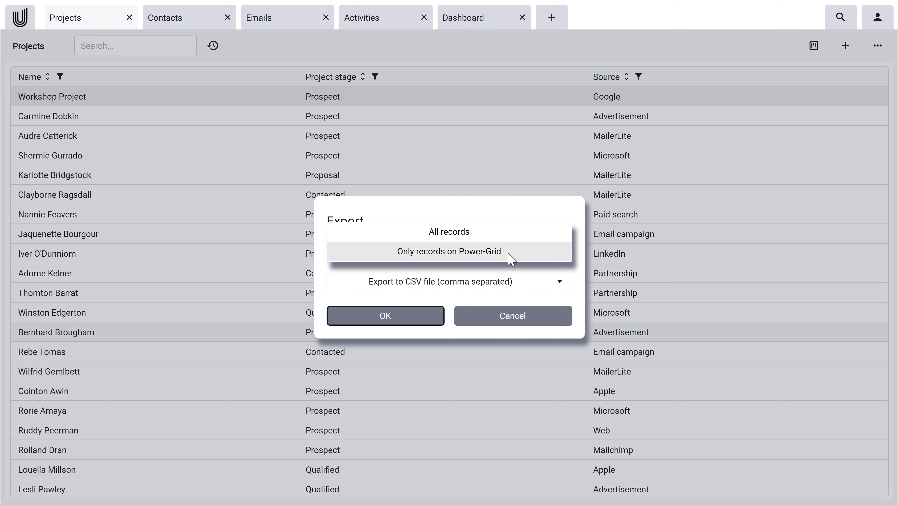
{"action": "left_click", "coordinate": [505, 234]}
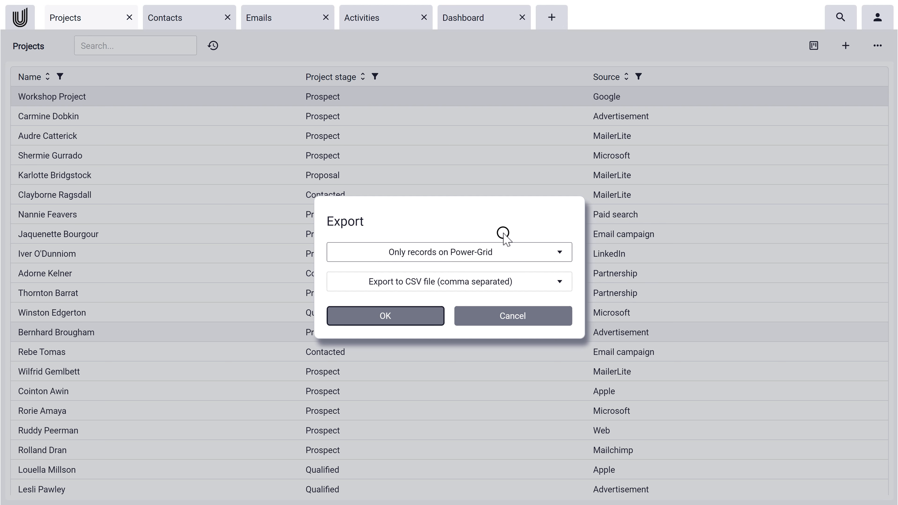
{"action": "left_click", "coordinate": [460, 283]}
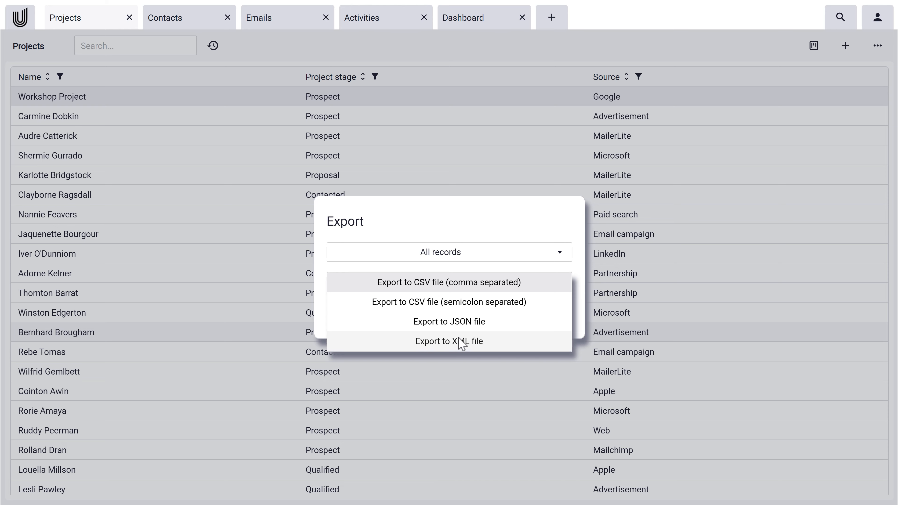
{"action": "left_click", "coordinate": [481, 323]}
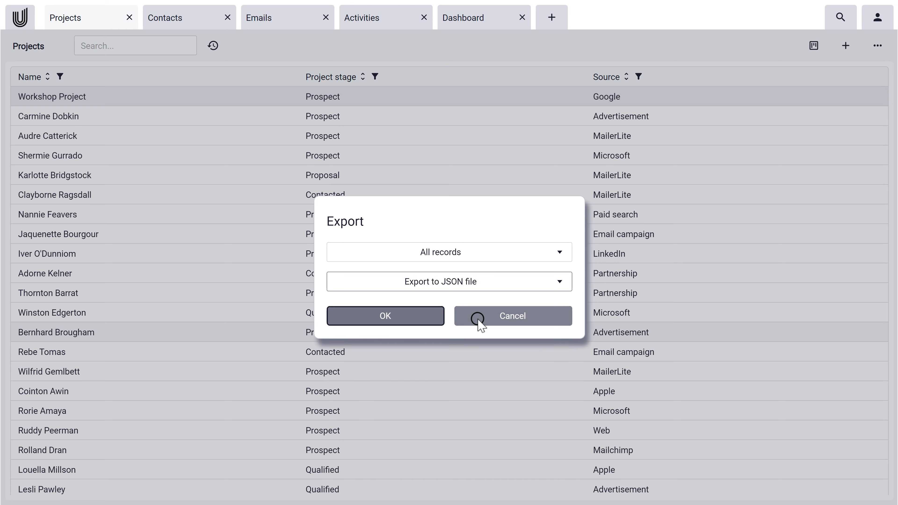
{"action": "left_click", "coordinate": [386, 317]}
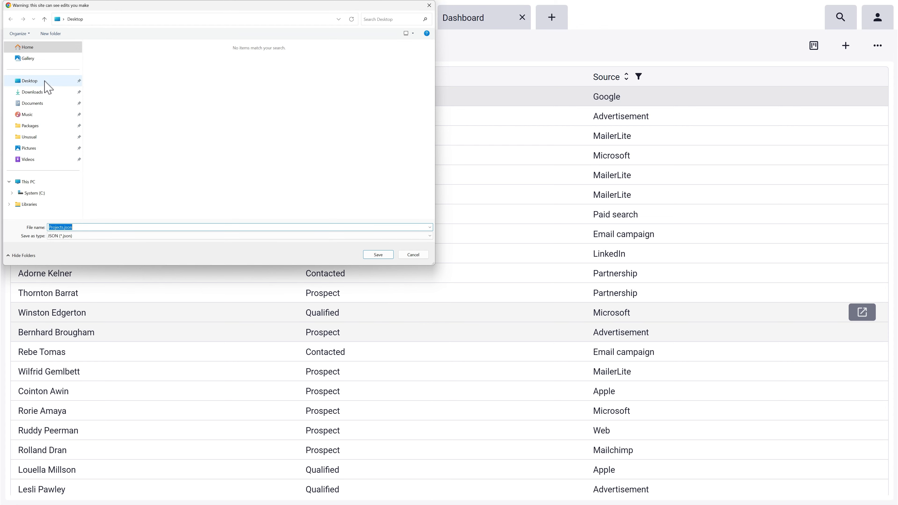
{"action": "left_click", "coordinate": [41, 82]}
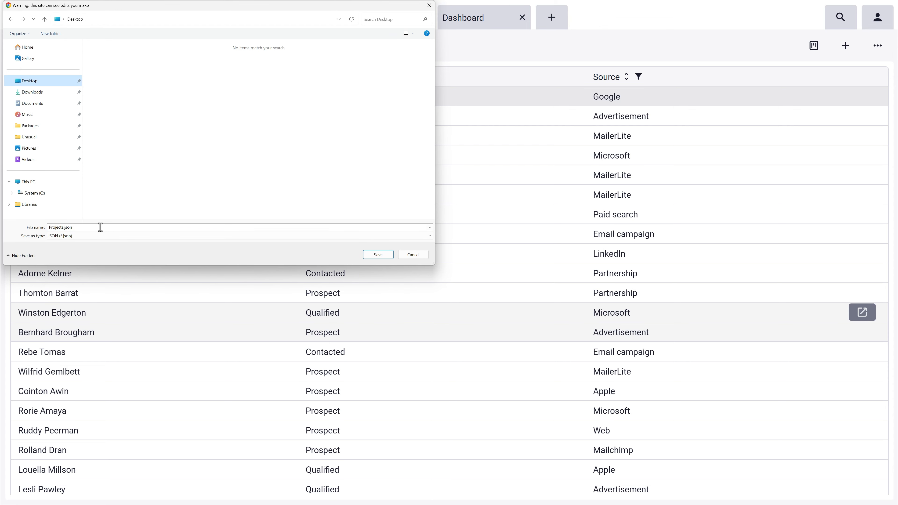
{"action": "left_click", "coordinate": [378, 255]}
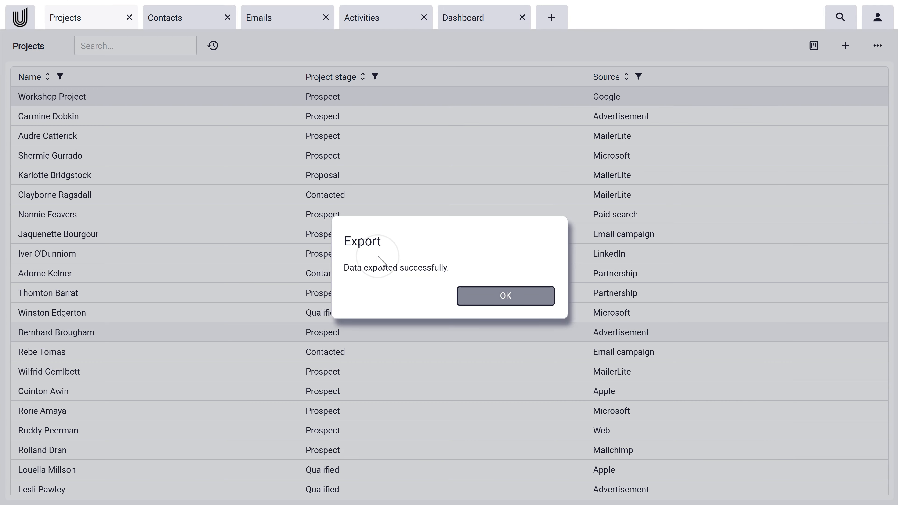
{"action": "left_click", "coordinate": [507, 296]}
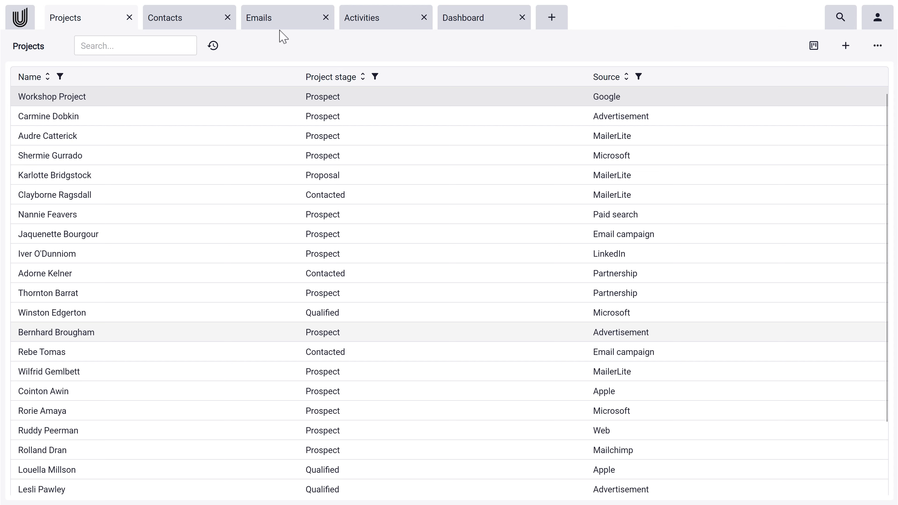
{"action": "left_click", "coordinate": [292, 18]}
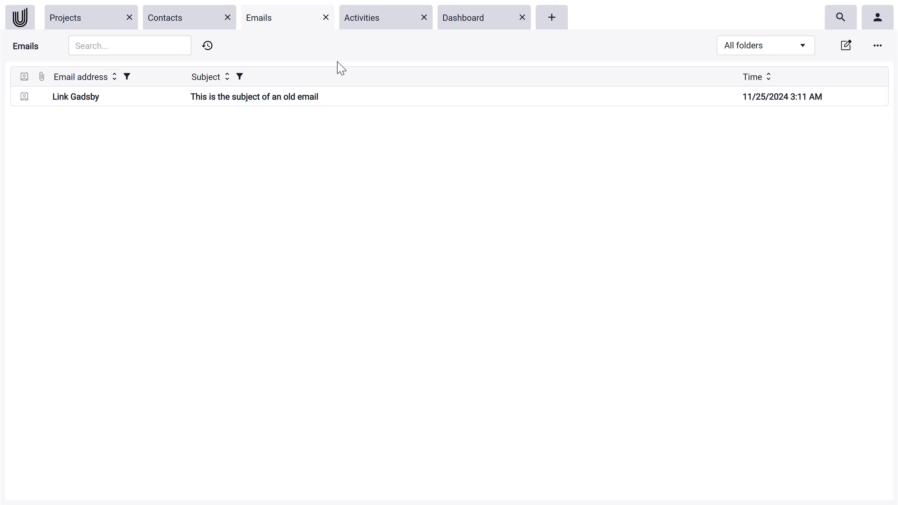
{"action": "mouse_move", "coordinate": [358, 99]}
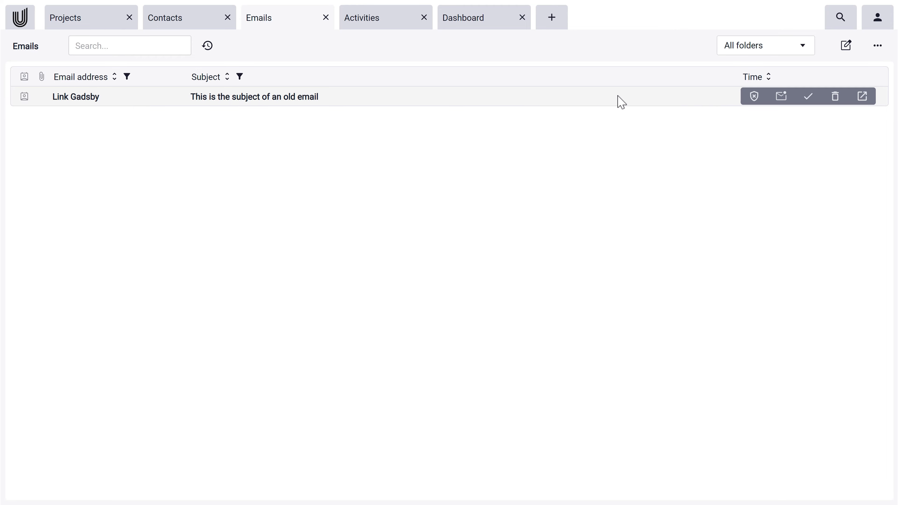
{"action": "left_click", "coordinate": [756, 99]}
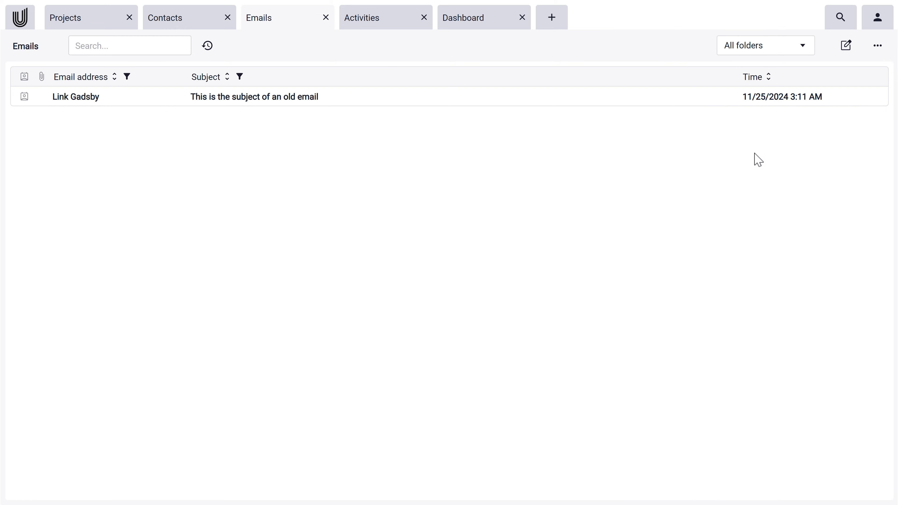
{"action": "left_click", "coordinate": [875, 49]}
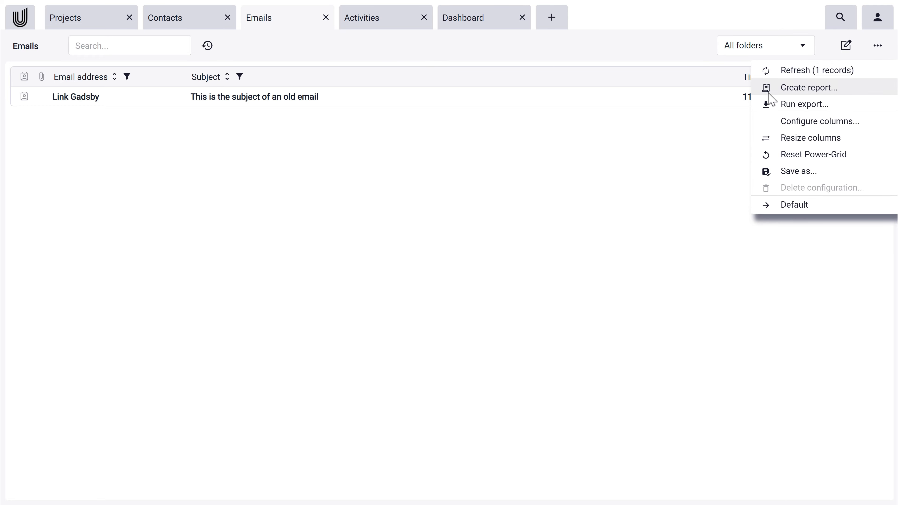
{"action": "left_click", "coordinate": [702, 153]}
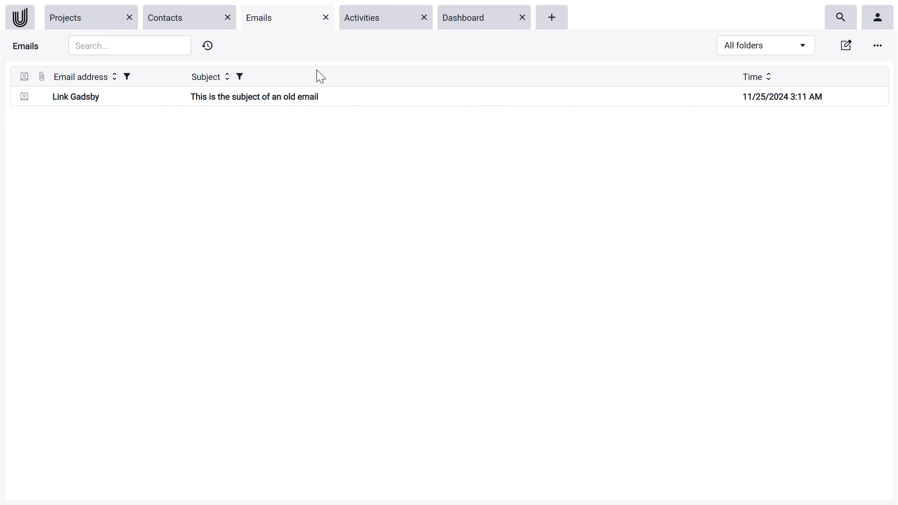
{"action": "left_click", "coordinate": [91, 21]}
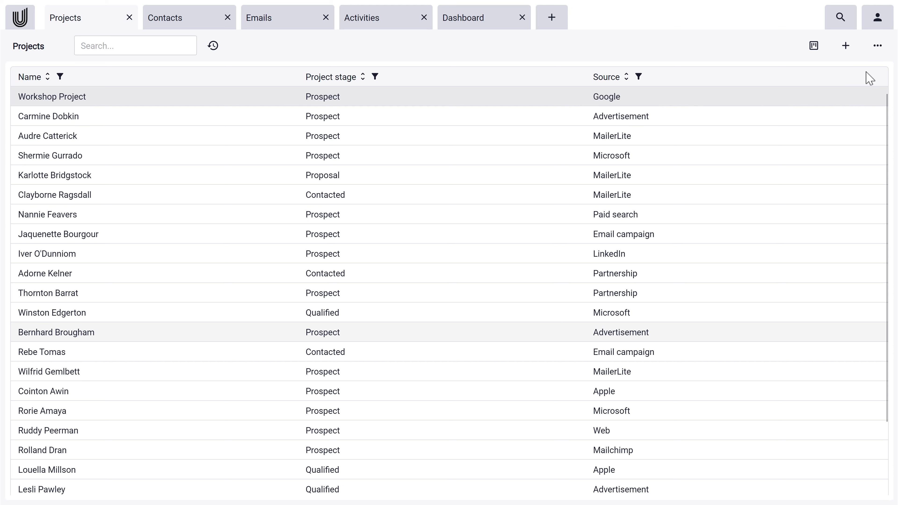
{"action": "left_click", "coordinate": [876, 47]}
{"action": "left_click", "coordinate": [865, 73]}
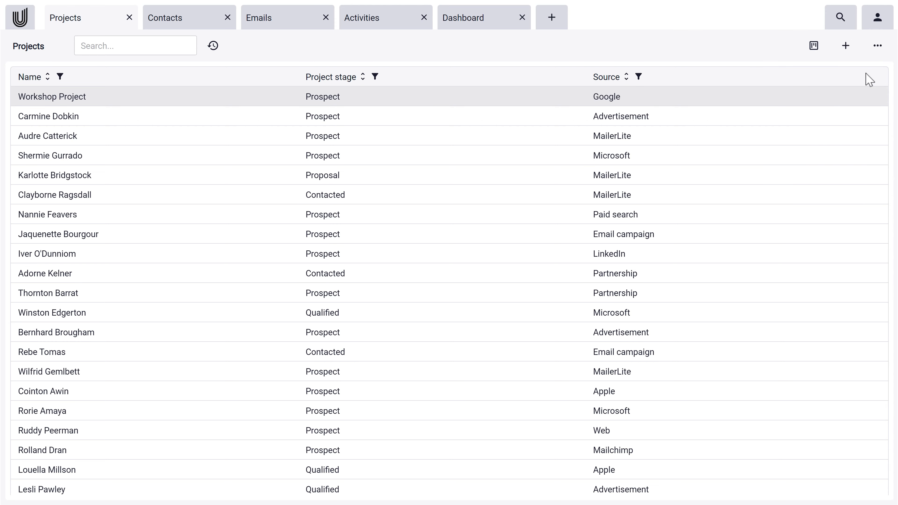